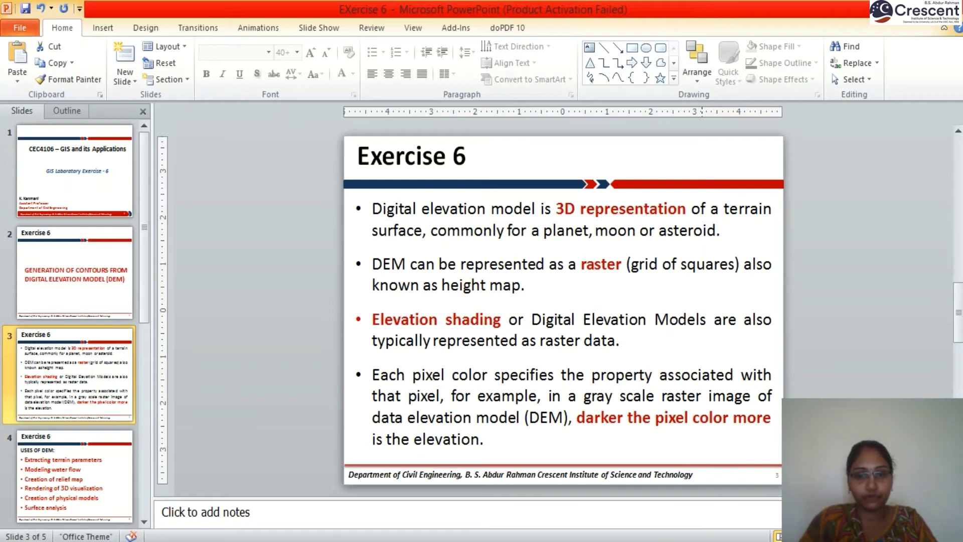
Step: Return to the Moodle Editing File page and look over the Select files area offering DEM.rar and DGL.JPG
left_click(512, 508)
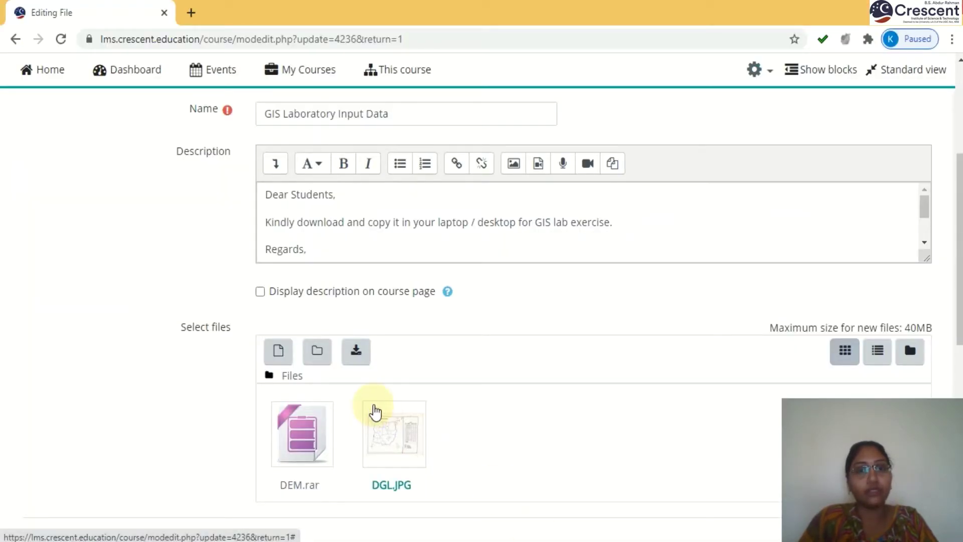
scroll(374, 409, "up", 5)
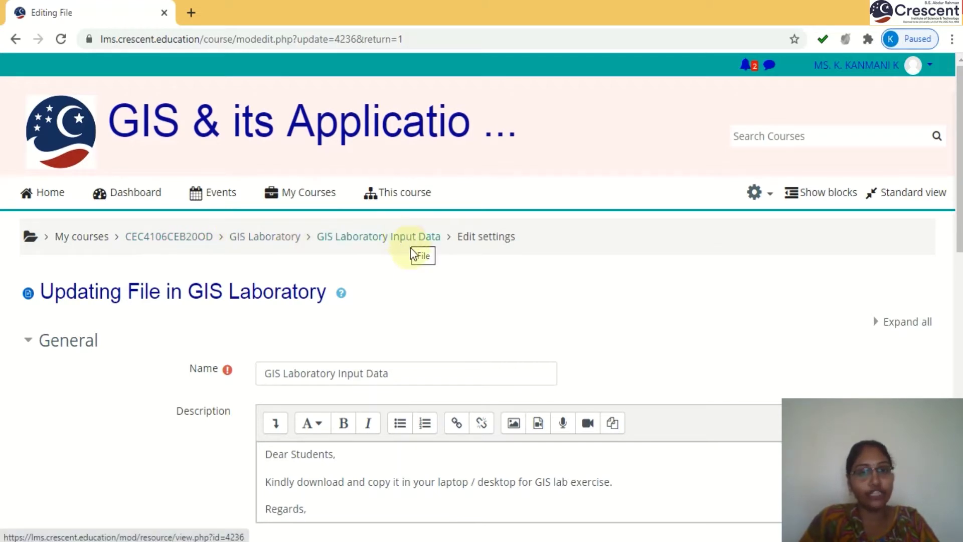
scroll(466, 353, "down", 5)
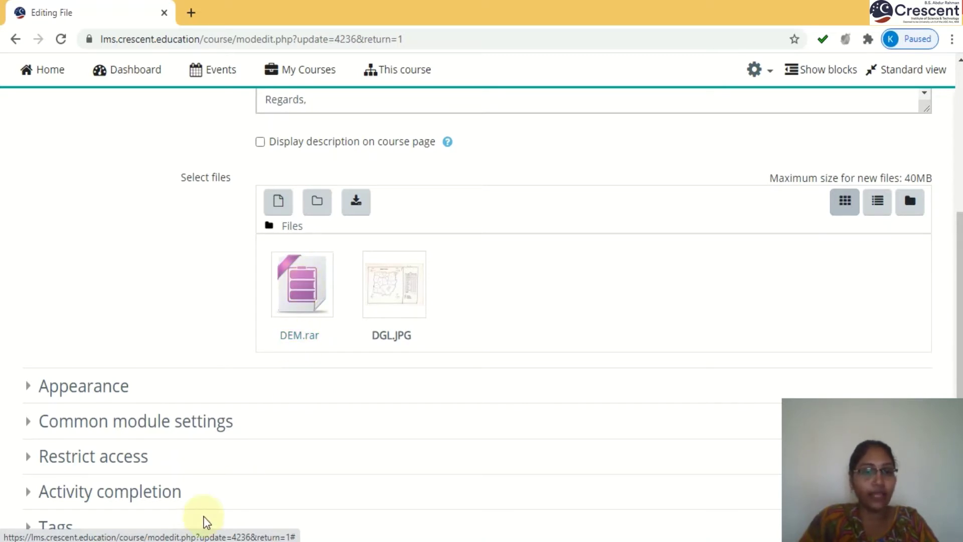
left_click(188, 540)
Step: Navigate File Explorer from the student folder into Exercise 6 > input
left_click(175, 522)
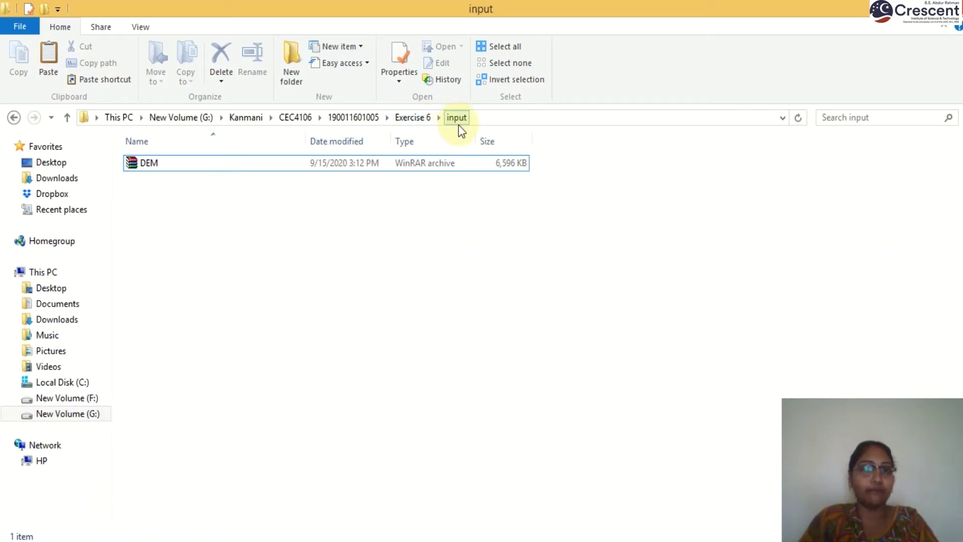
left_click(372, 118)
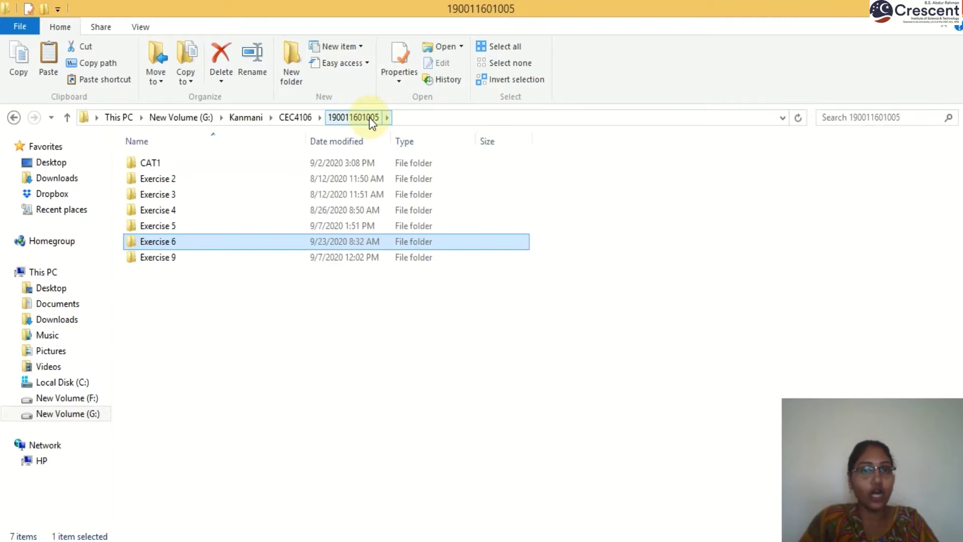
double_click(188, 243)
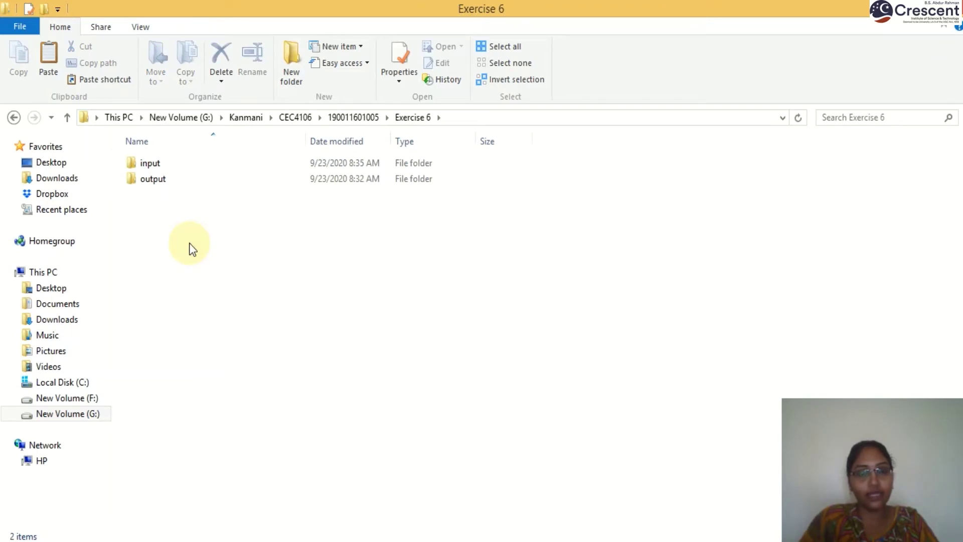
double_click(160, 164)
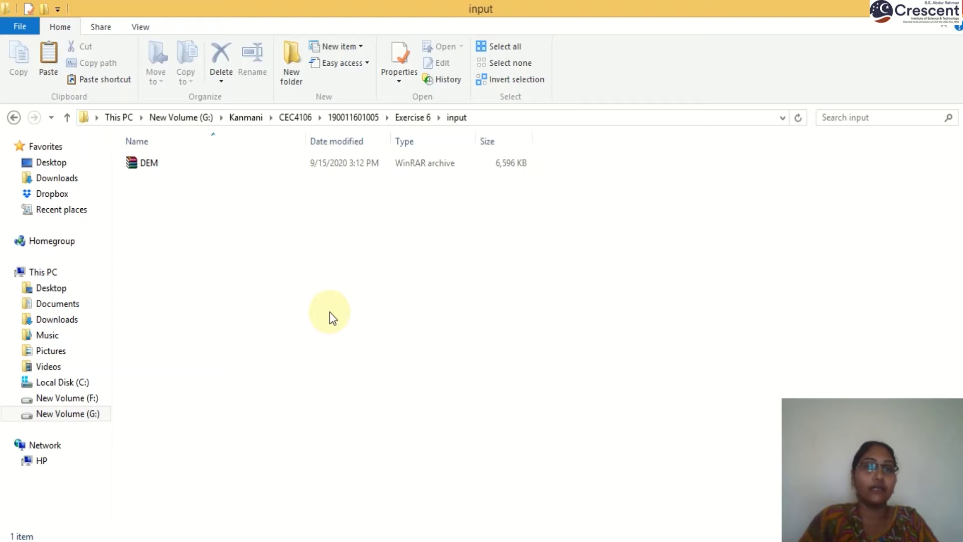
Step: Extract the DEM archive here, producing the 26,018 KB DEM TIFF image
left_click(148, 170)
right_click(149, 168)
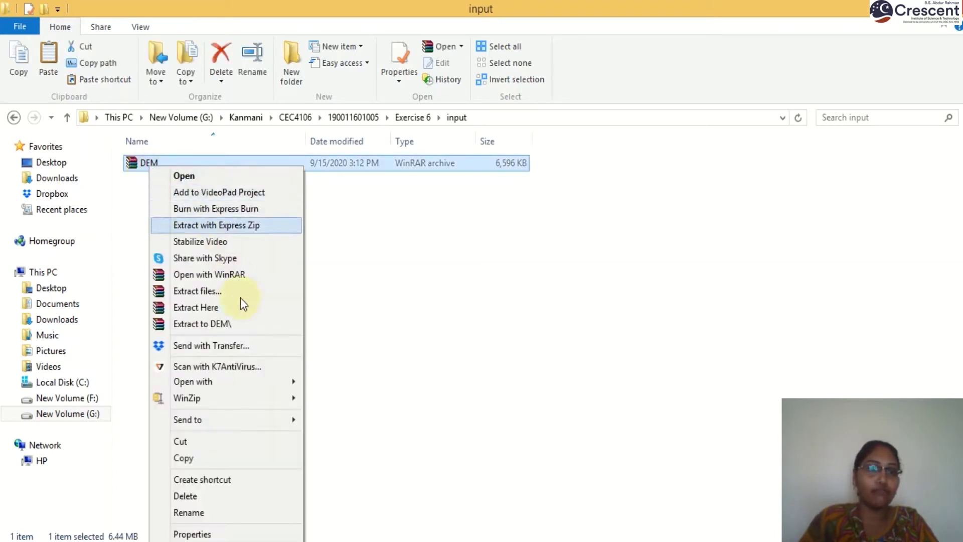
left_click(223, 312)
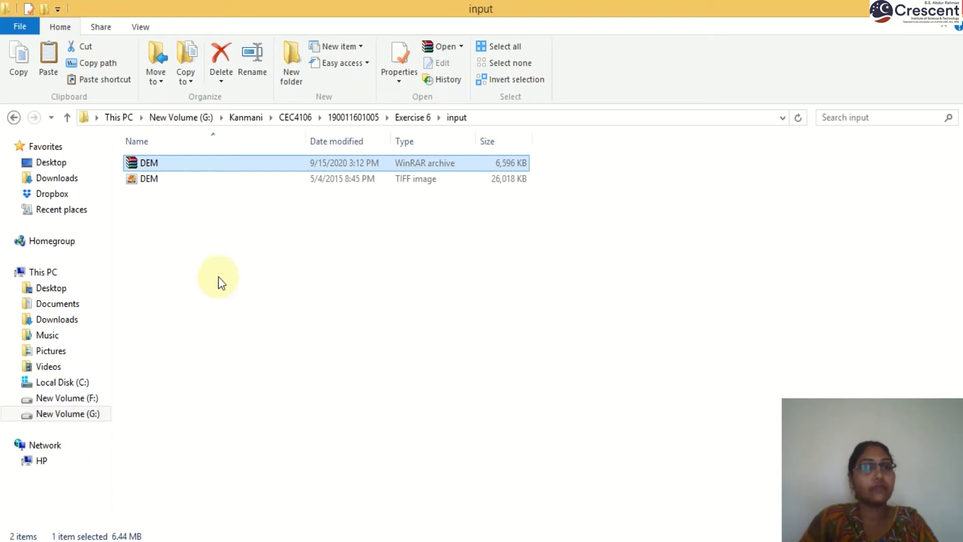
mouse_move(158, 176)
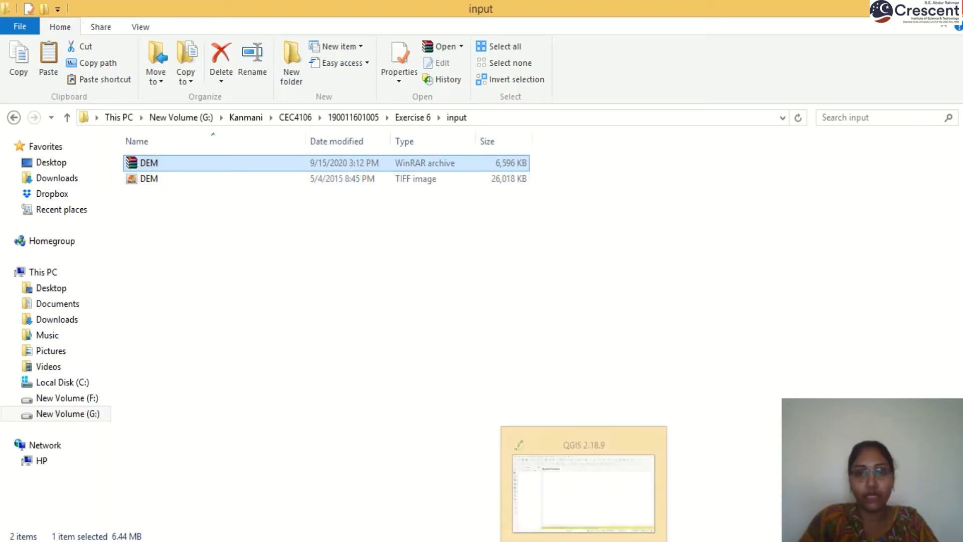
Step: In QGIS, start adding a raster layer and browse to drive G:
left_click(584, 540)
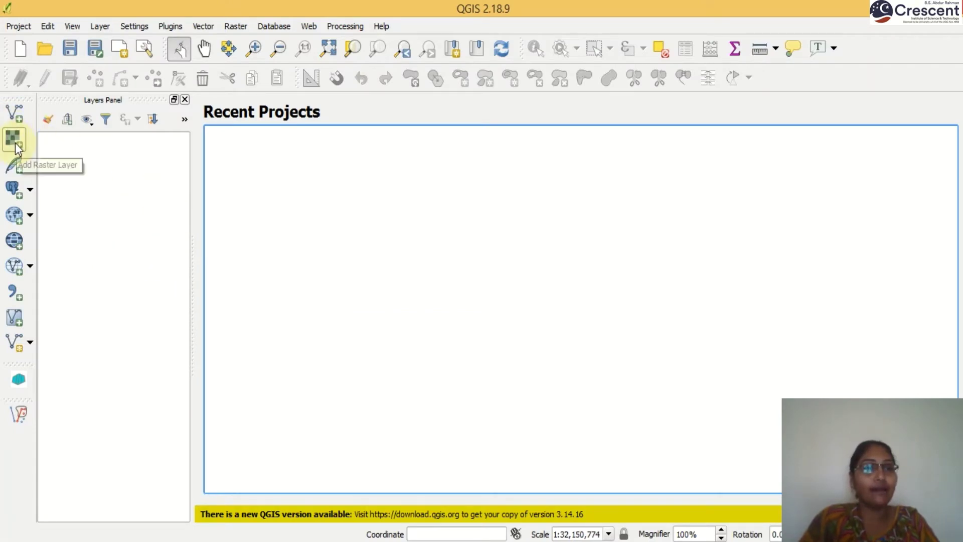
left_click(15, 142)
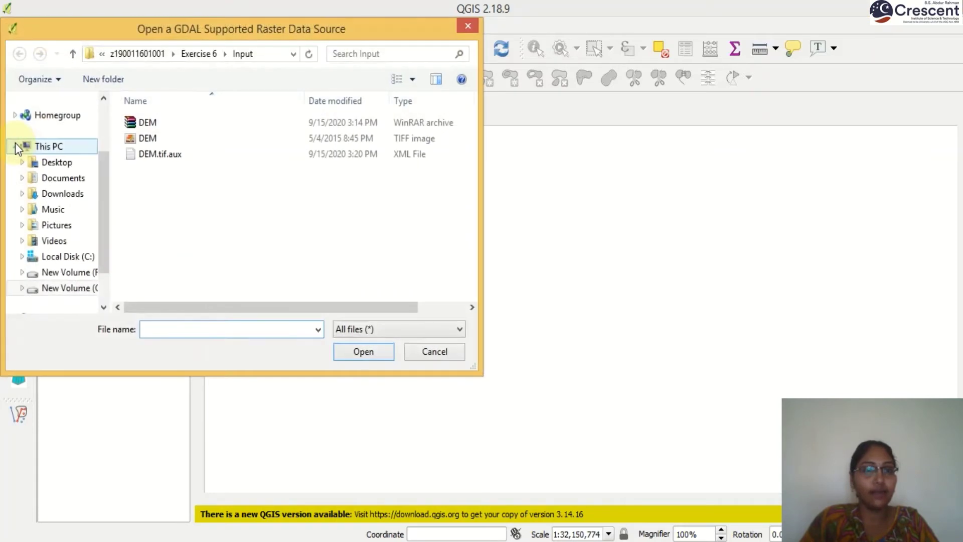
left_click_drag(106, 193, 106, 122)
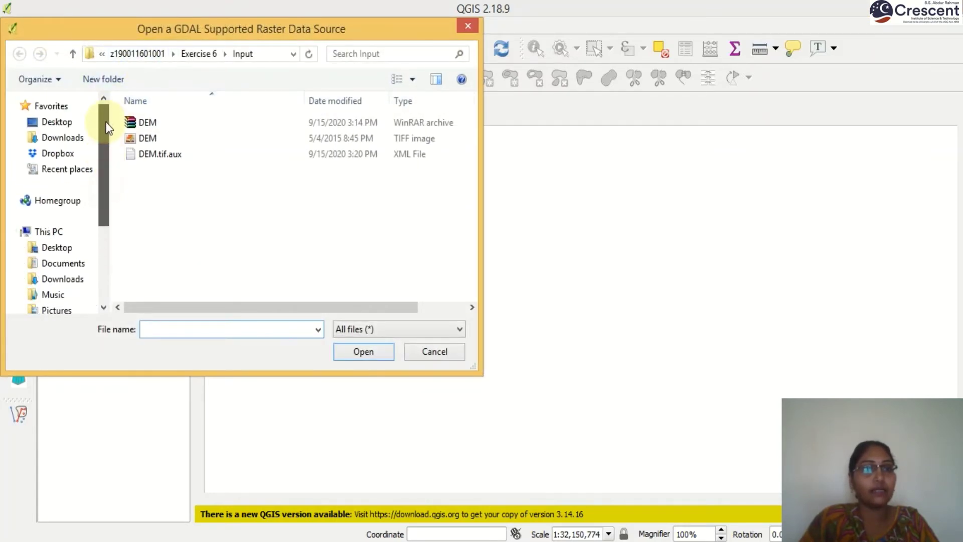
scroll(83, 215, "down", 2)
left_click(83, 288)
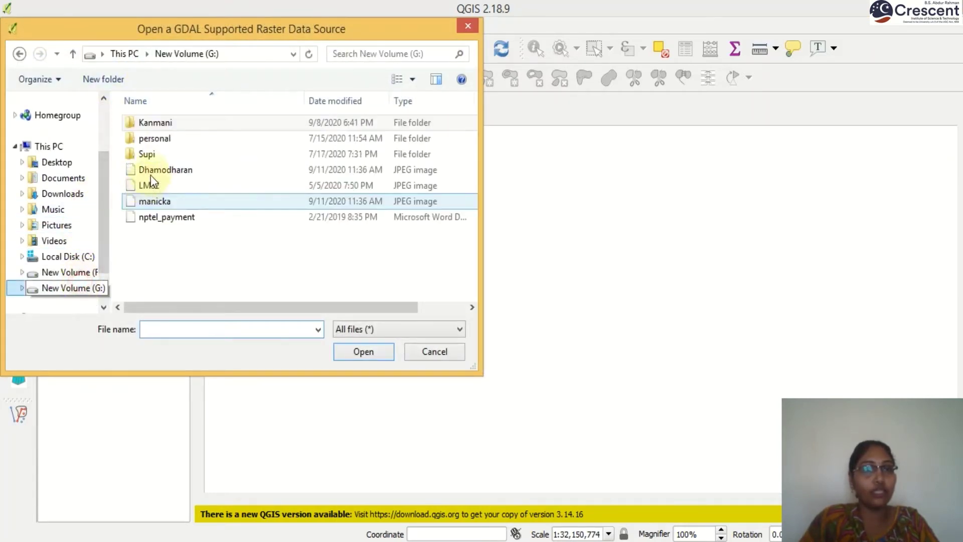
Step: Go through CEC4106 to Exercise 6\input and add DEM.tif as a raster layer
double_click(168, 126)
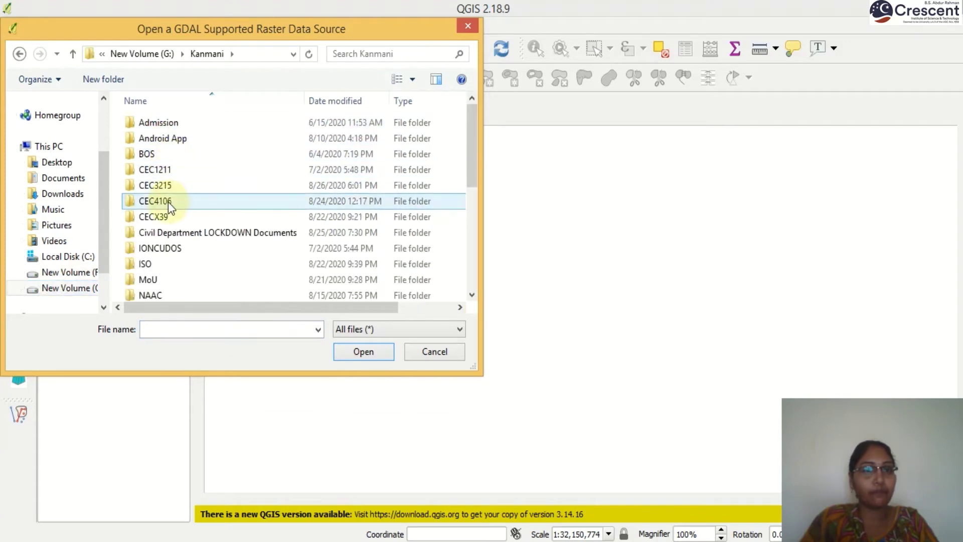
double_click(167, 201)
left_click(174, 124)
double_click(174, 124)
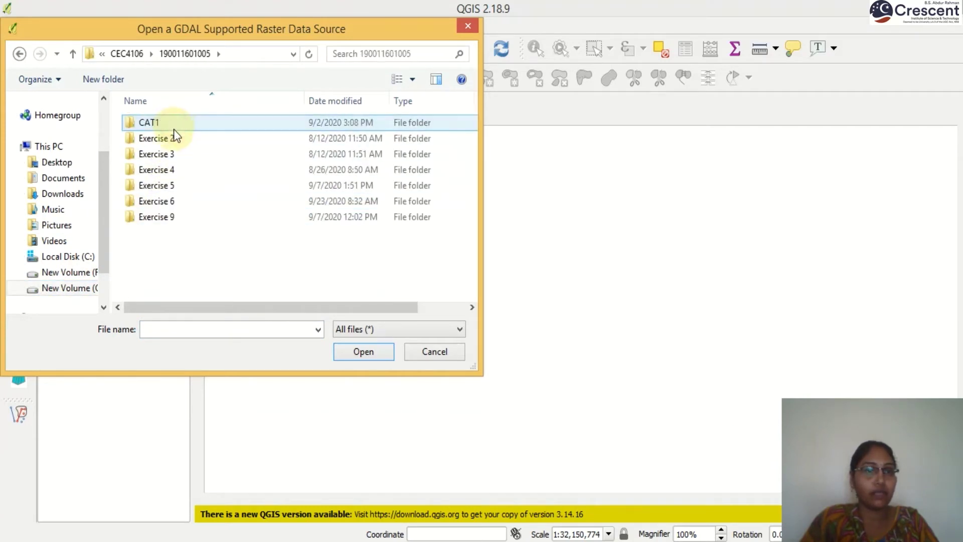
double_click(177, 199)
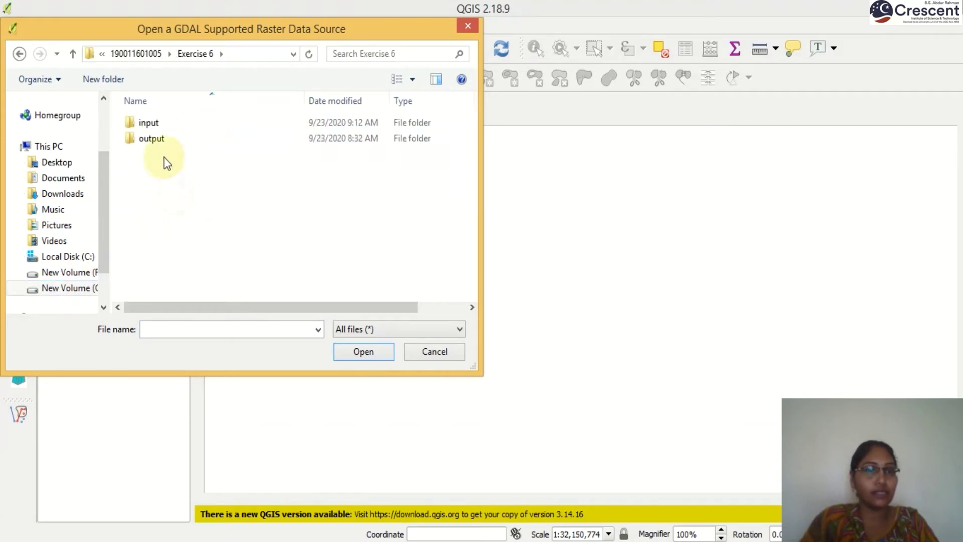
double_click(153, 123)
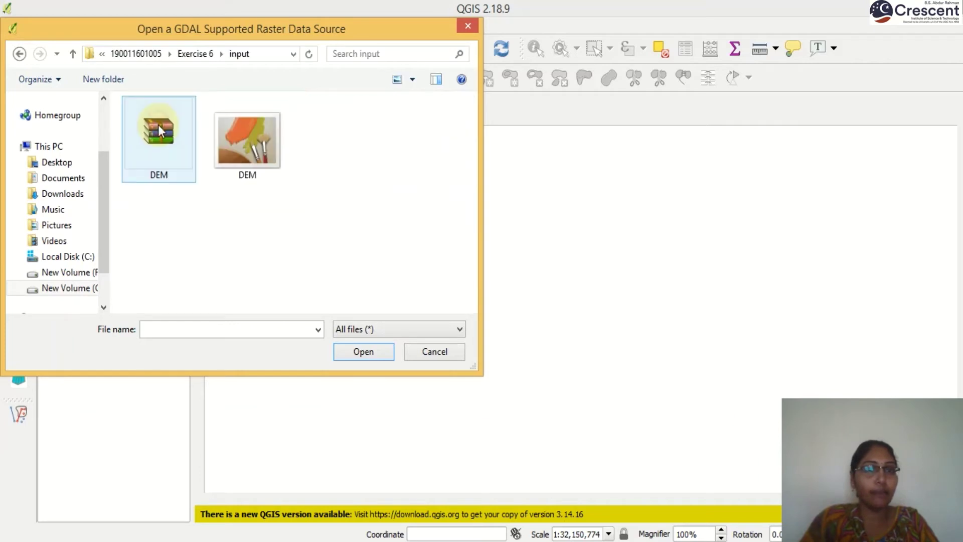
left_click(258, 135)
left_click(349, 351)
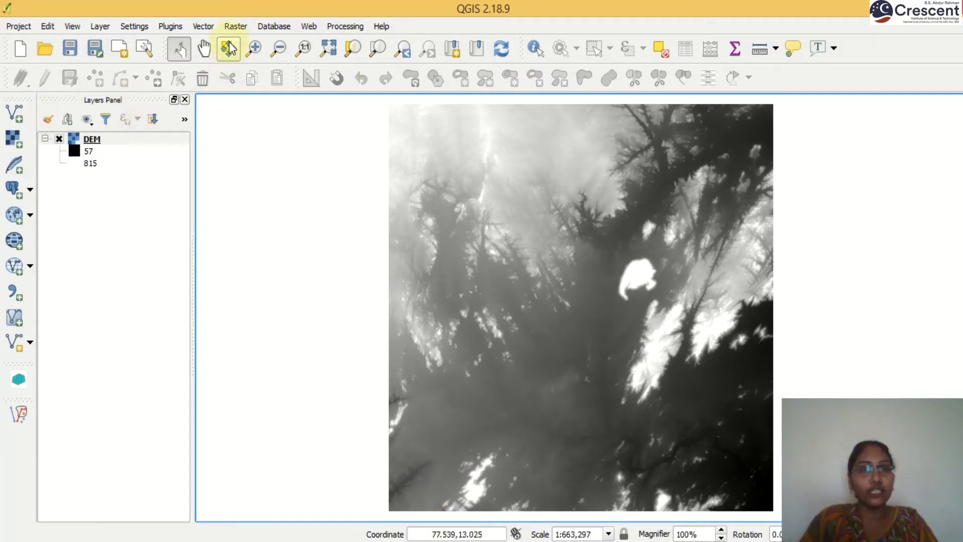
Step: Open the Contour tool from Raster > Extraction
left_click(235, 27)
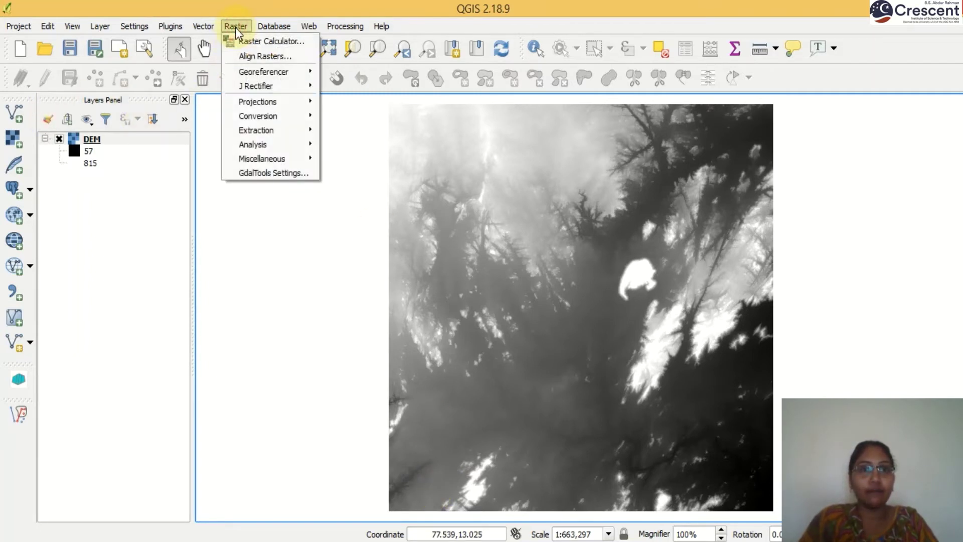
mouse_move(261, 114)
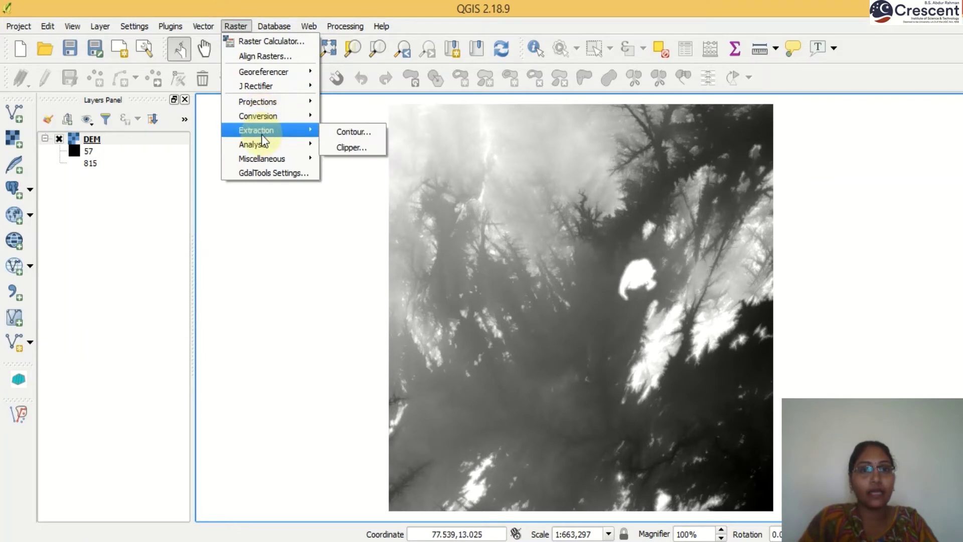
mouse_move(262, 151)
mouse_move(268, 132)
left_click(338, 132)
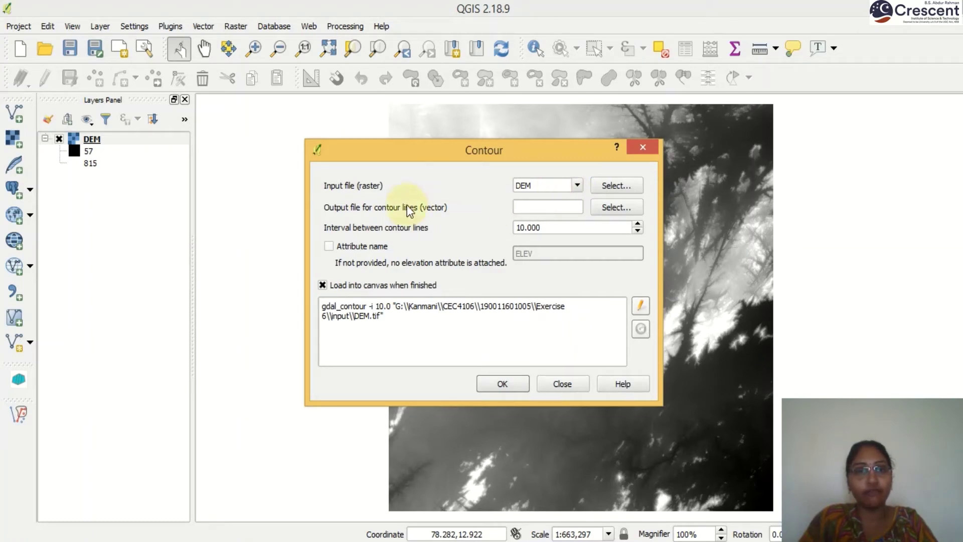
Step: Name the contour output Contour_10m in the Exercise 6 output folder
left_click(603, 209)
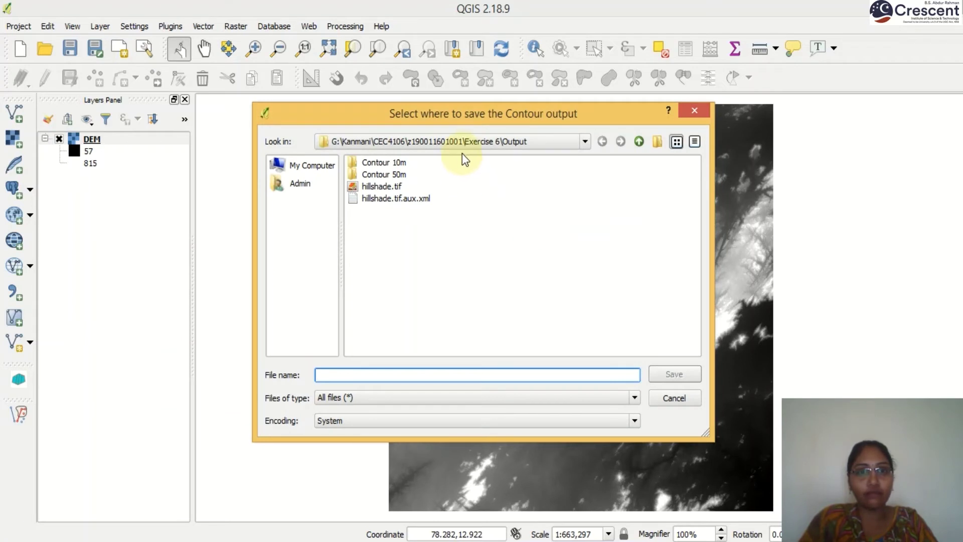
left_click(366, 142)
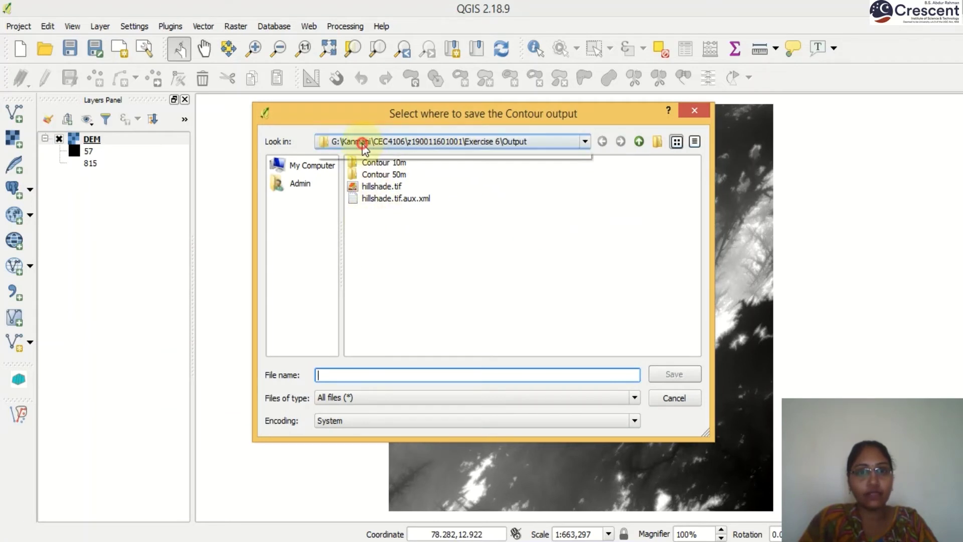
left_click(362, 196)
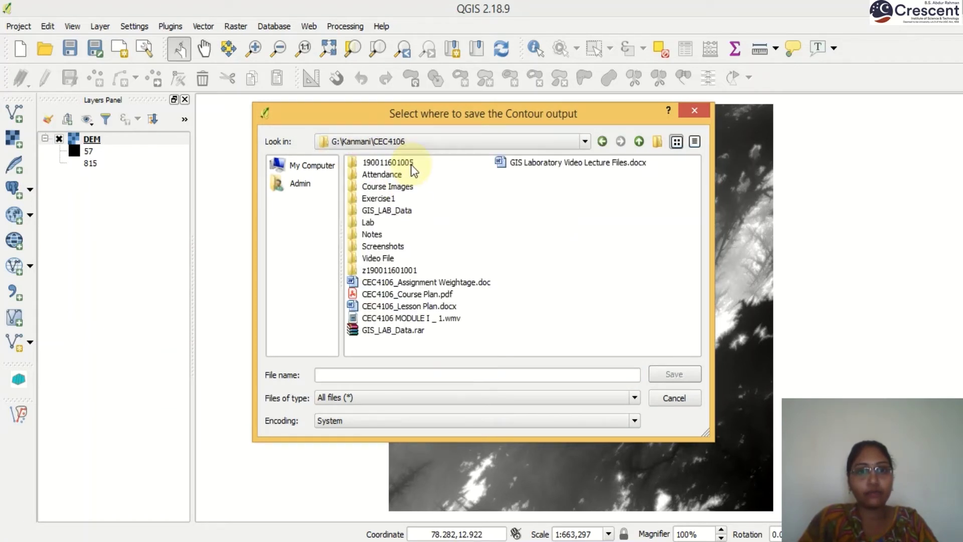
left_click(396, 160)
double_click(396, 161)
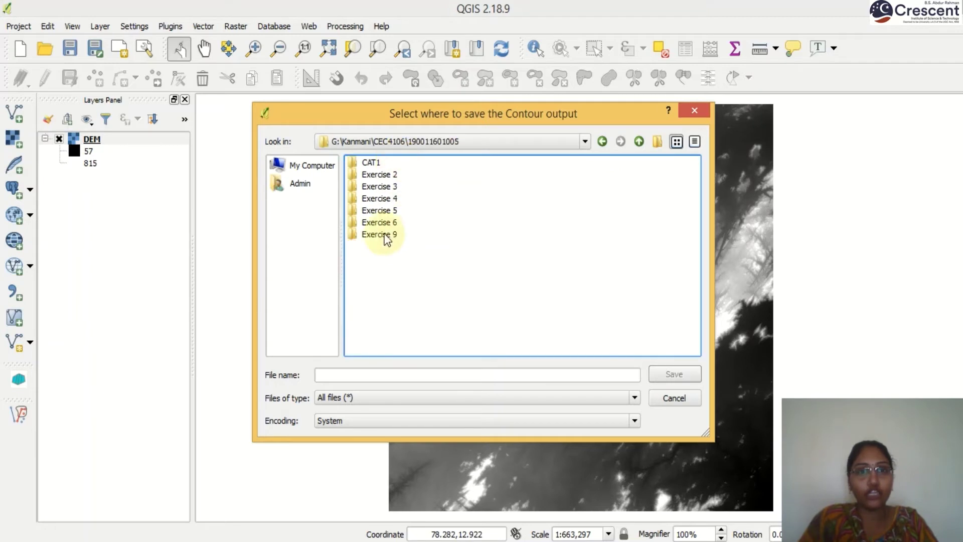
double_click(390, 222)
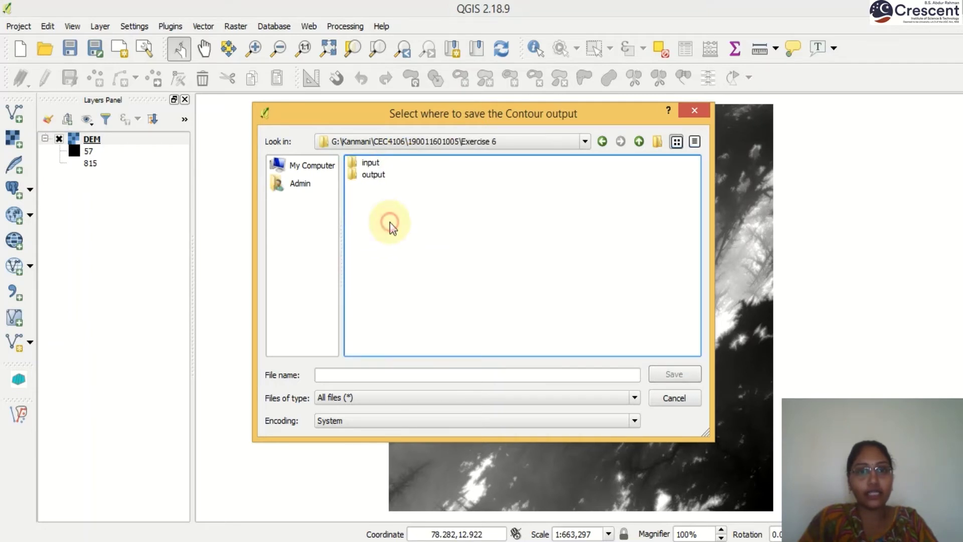
double_click(371, 175)
left_click(347, 374)
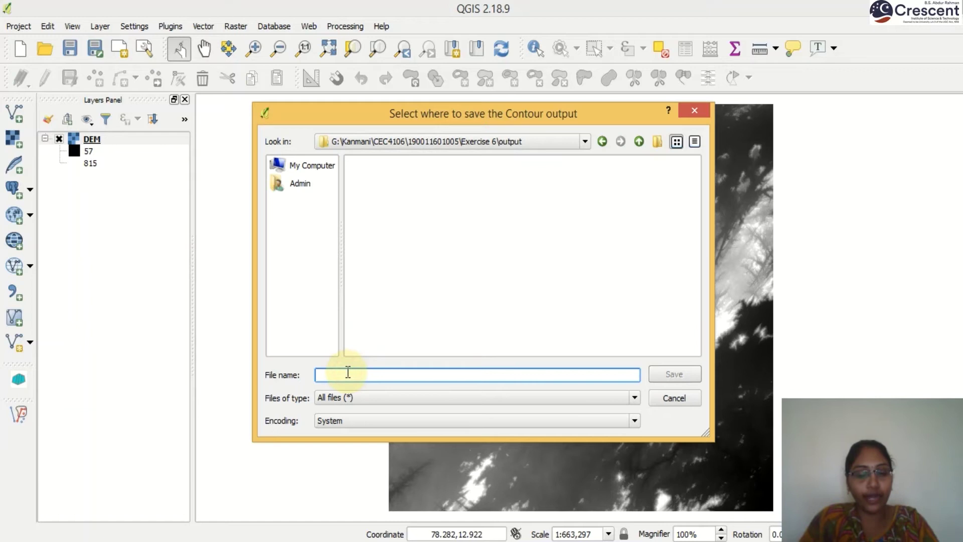
type("Contour_")
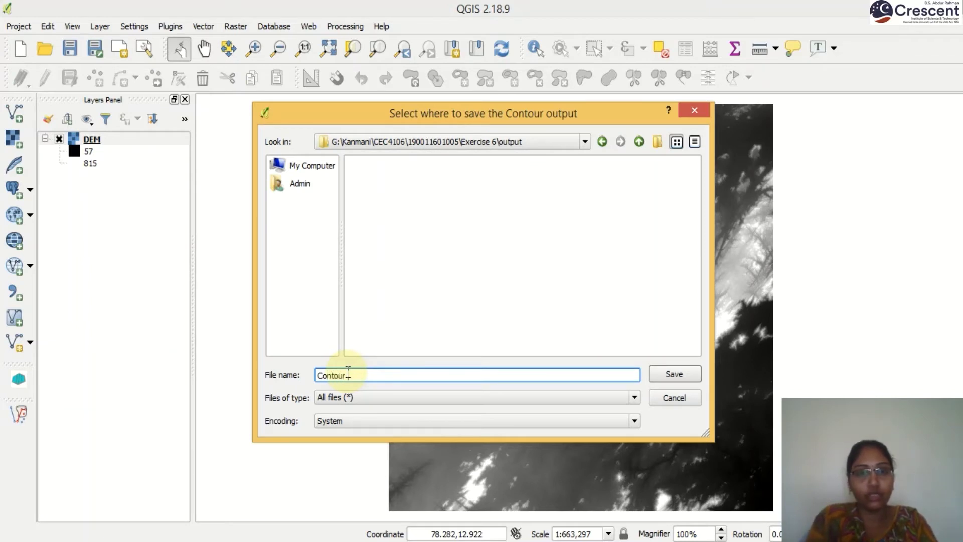
type("10m")
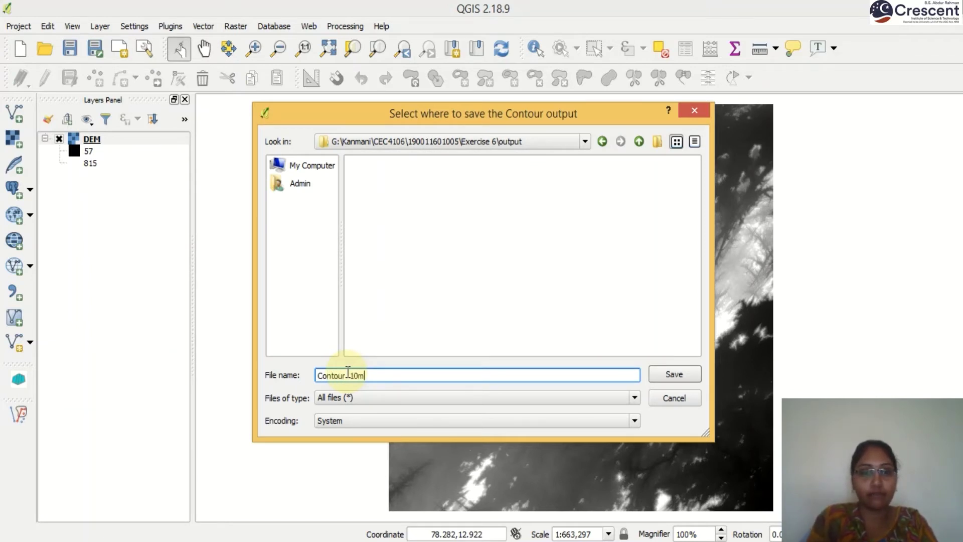
Step: Generate 10 m contours with an ELEV attribute into Contour_10m, then dismiss the completion messages
left_click(670, 375)
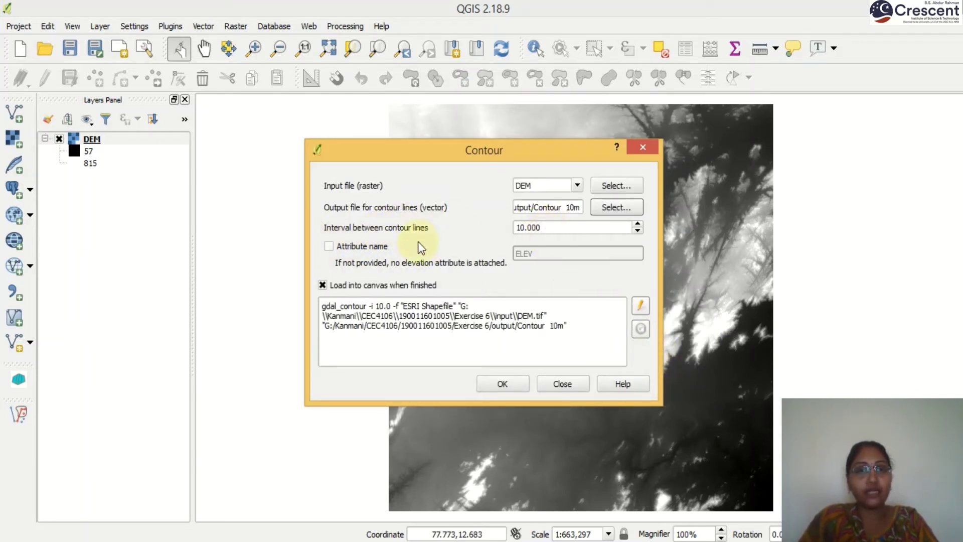
left_click(329, 246)
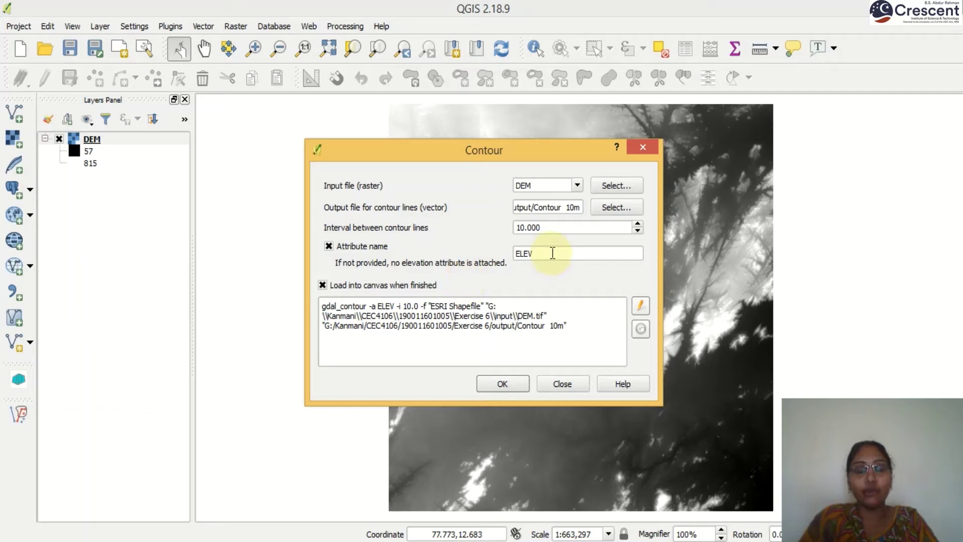
left_click(504, 386)
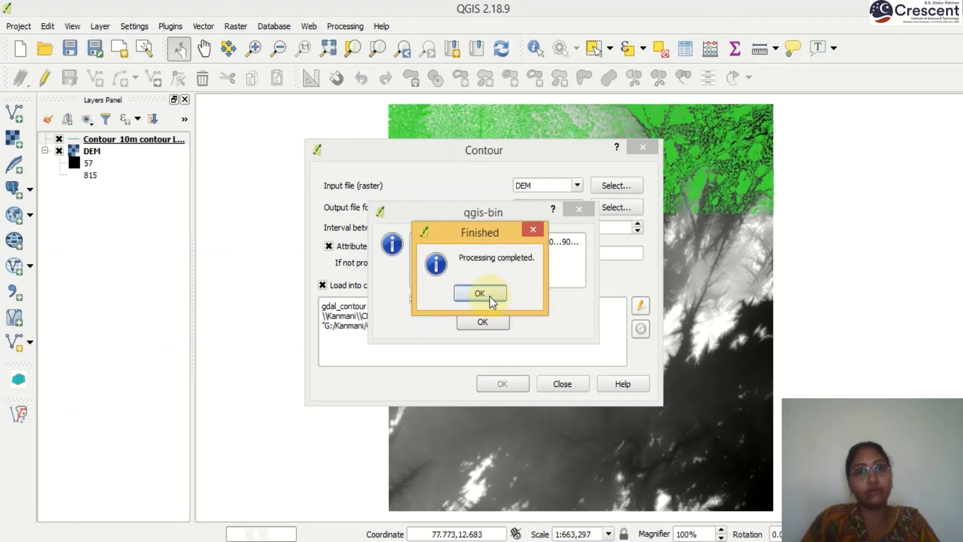
left_click(489, 293)
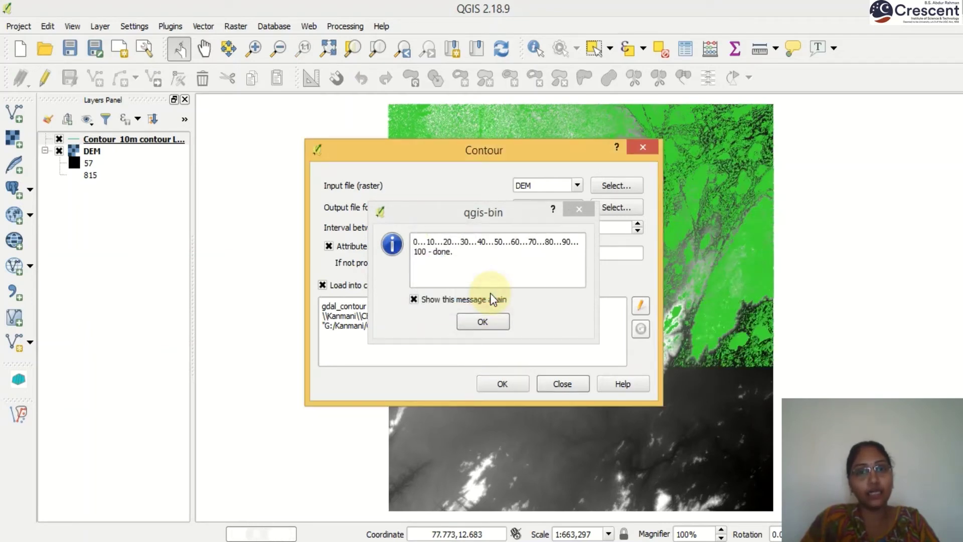
left_click(483, 322)
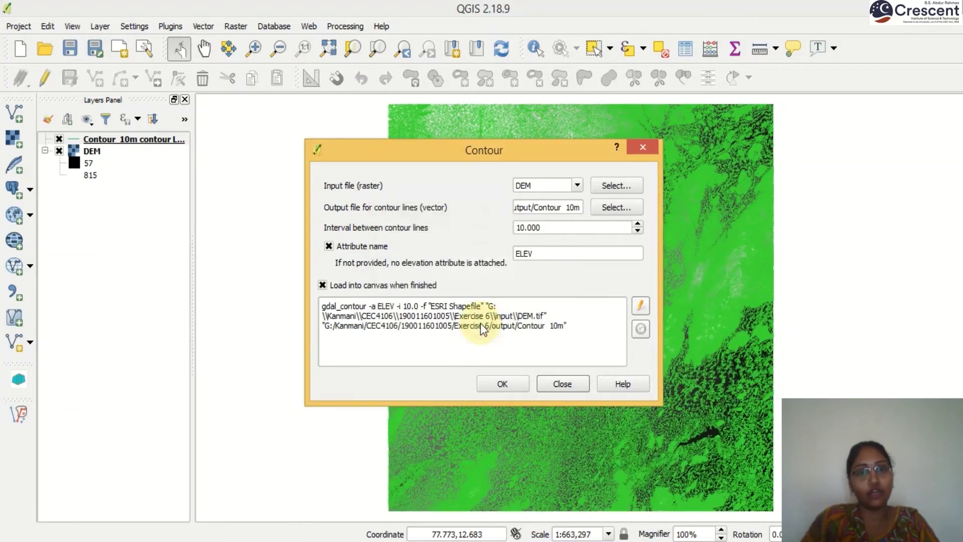
left_click(558, 381)
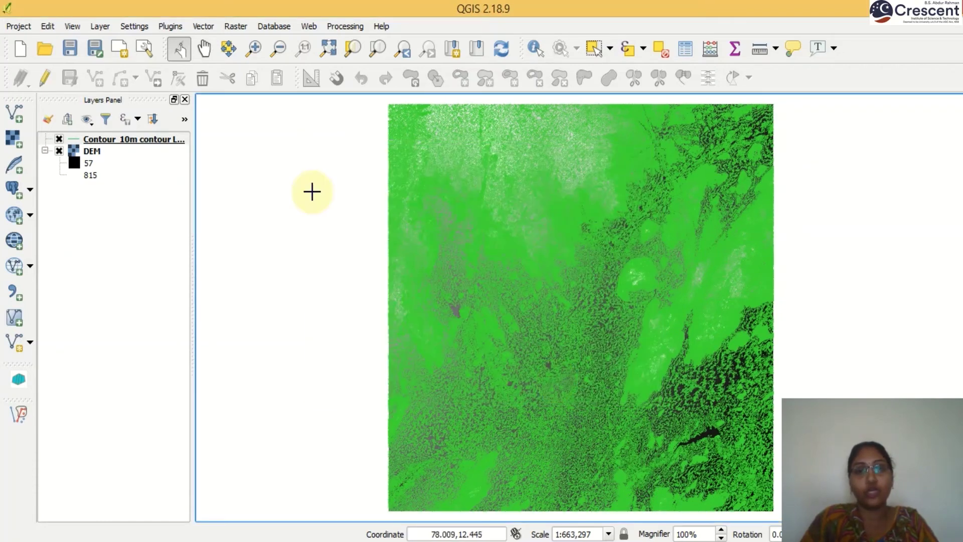
left_click(253, 49)
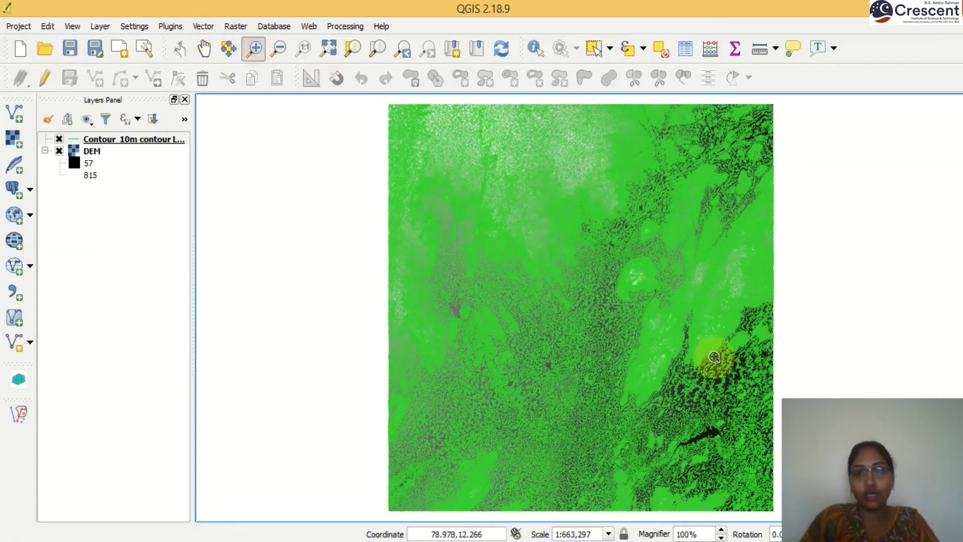
left_click_drag(661, 290, 767, 394)
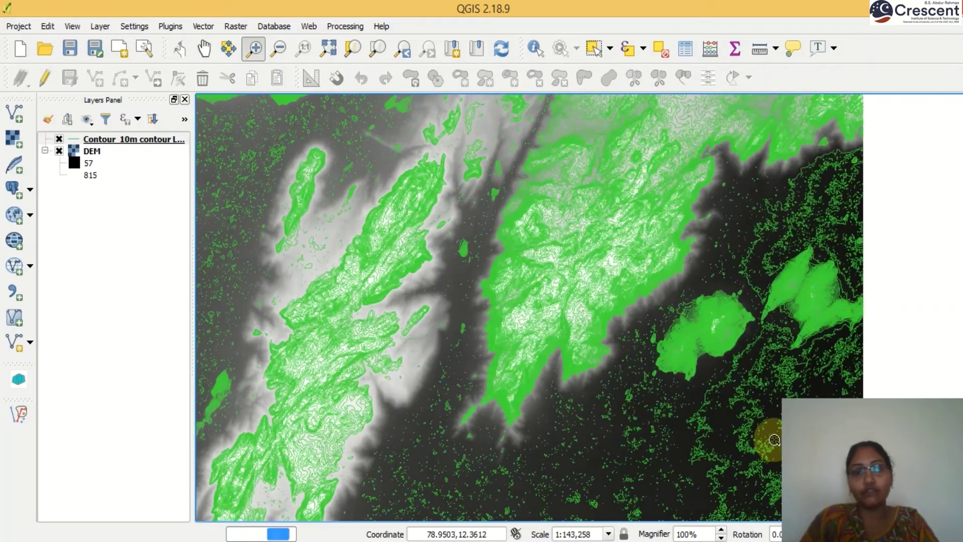
left_click_drag(462, 197, 816, 395)
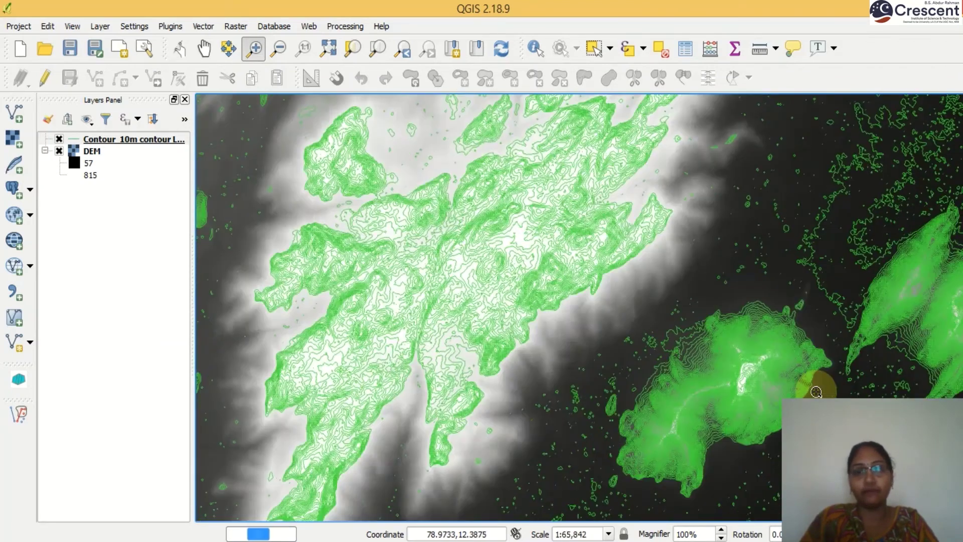
left_click_drag(709, 290, 830, 381)
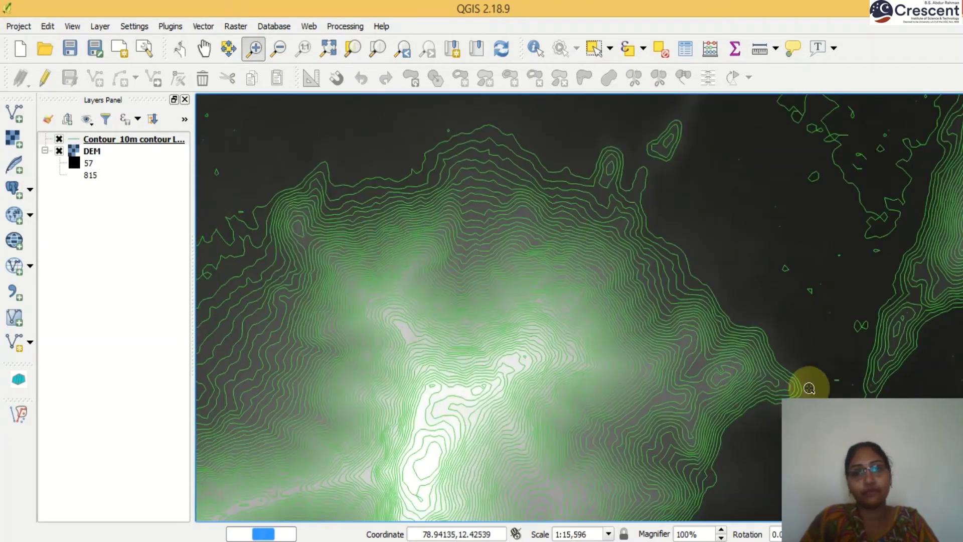
left_click_drag(624, 177, 778, 393)
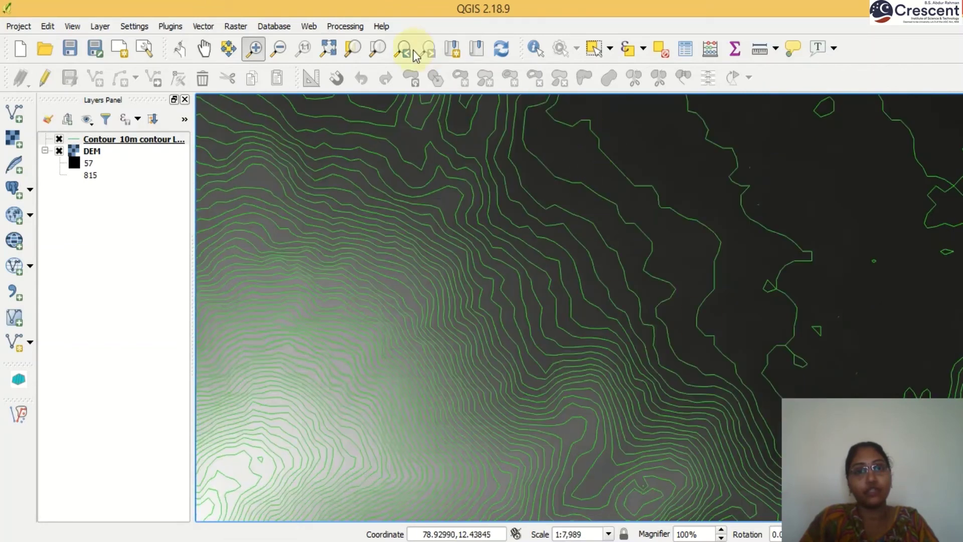
left_click(329, 48)
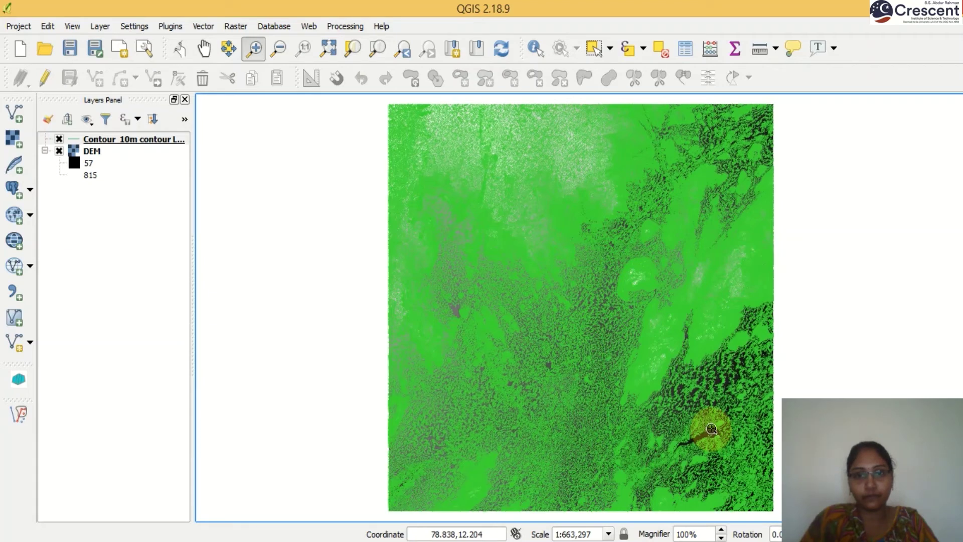
Step: Open Raster > Extraction > Contour and set the output file to 'contour 50m'
left_click(237, 26)
mouse_move(263, 121)
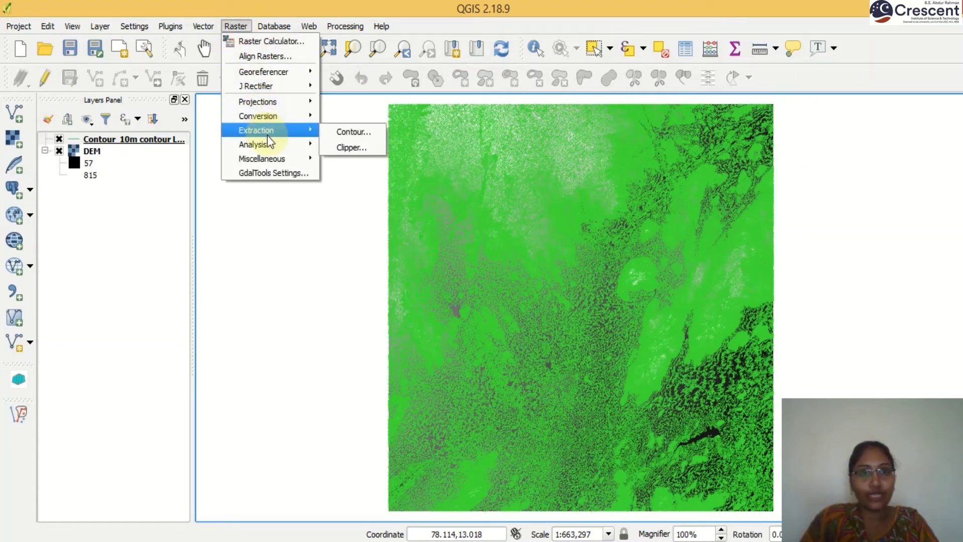
left_click(359, 133)
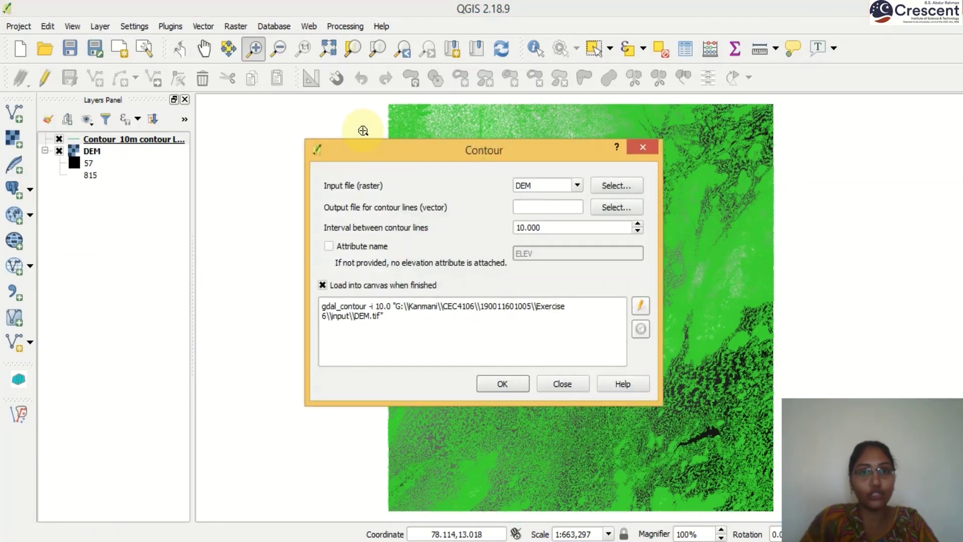
left_click(607, 208)
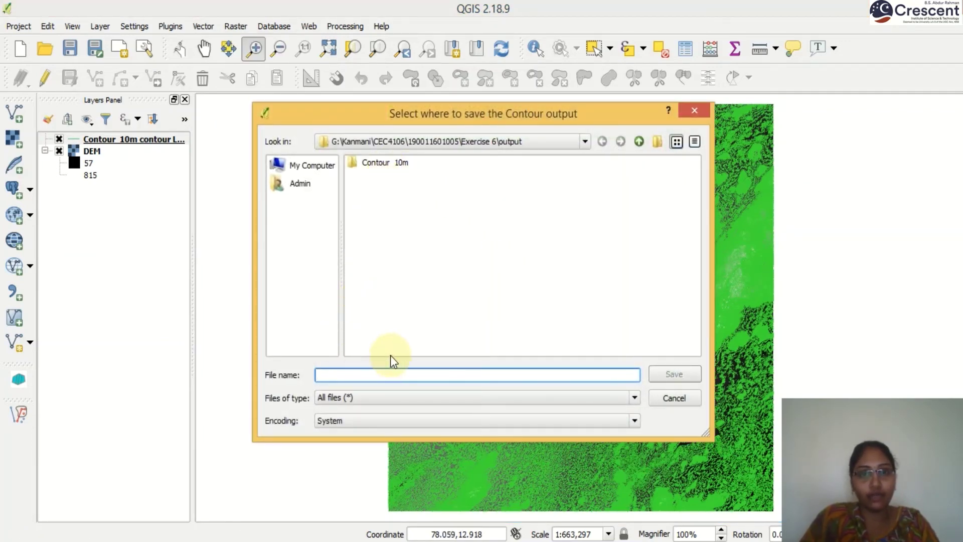
type("contour 50")
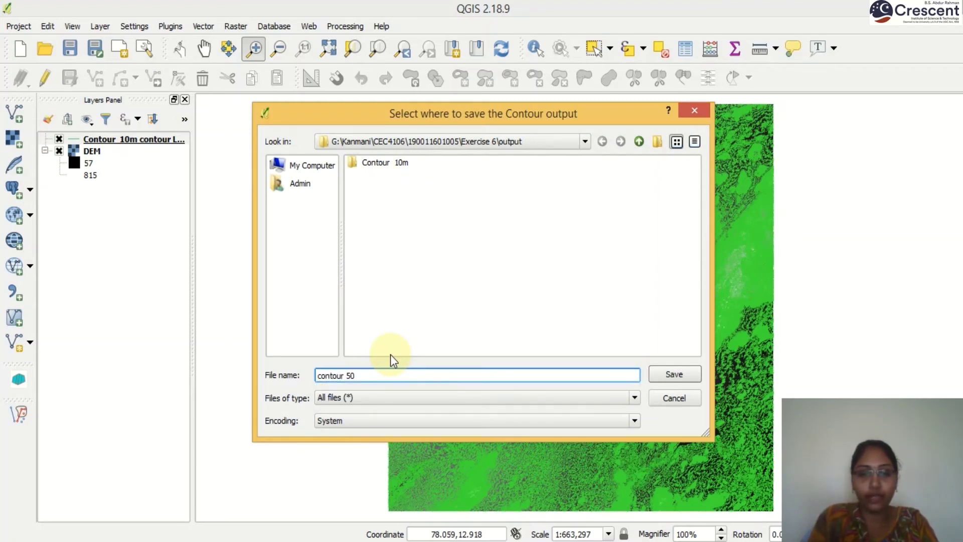
type("m")
left_click(670, 376)
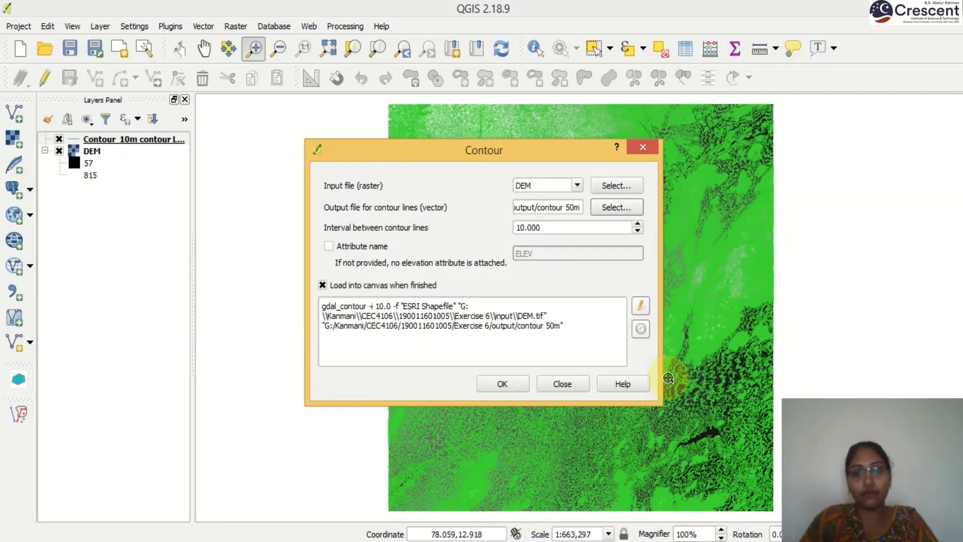
Step: Run contours at a 50 interval with the ELEV attribute, then close the dialogs
double_click(555, 234)
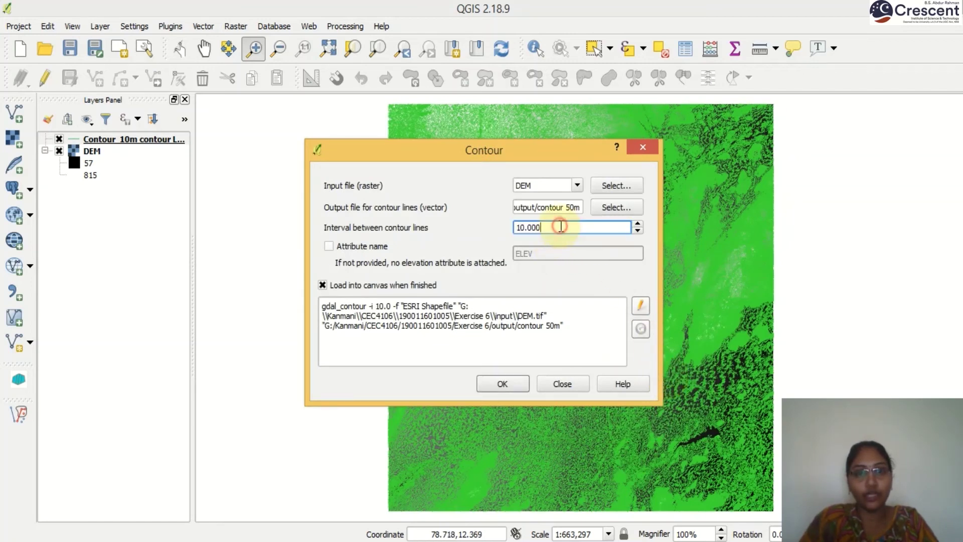
type("50")
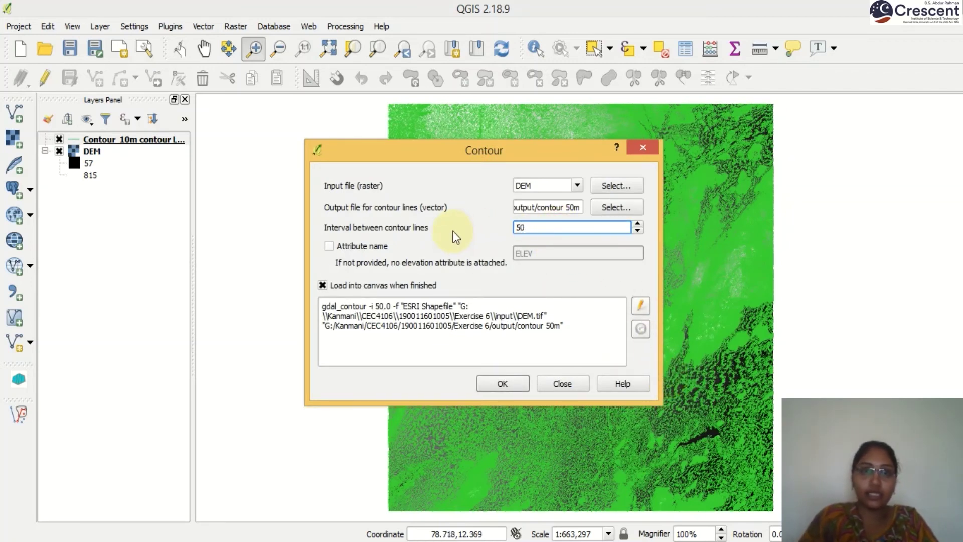
left_click(329, 246)
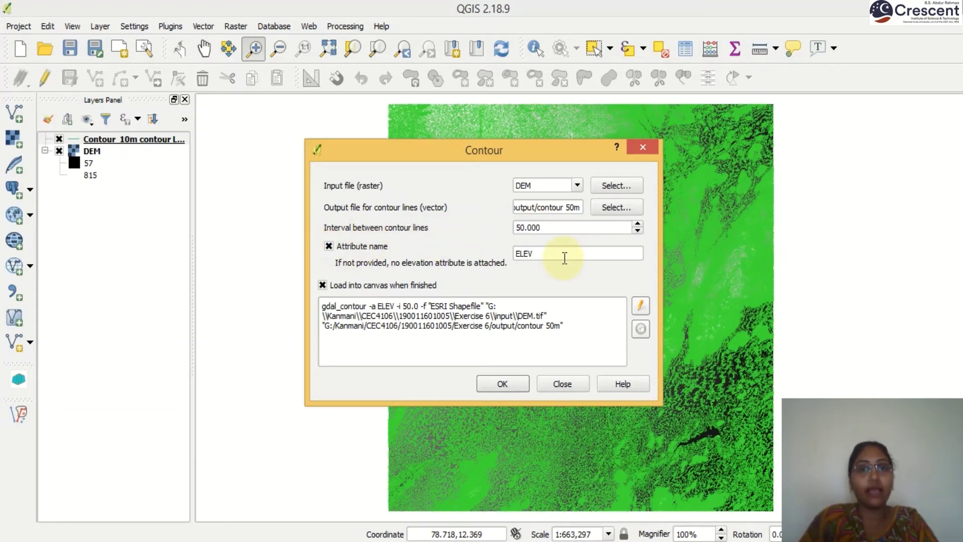
left_click(501, 383)
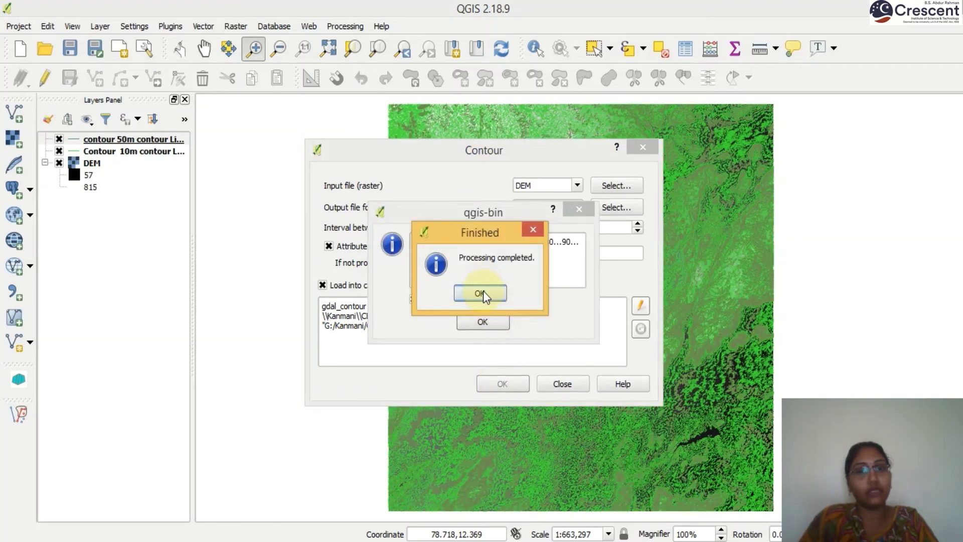
left_click(484, 292)
left_click(484, 320)
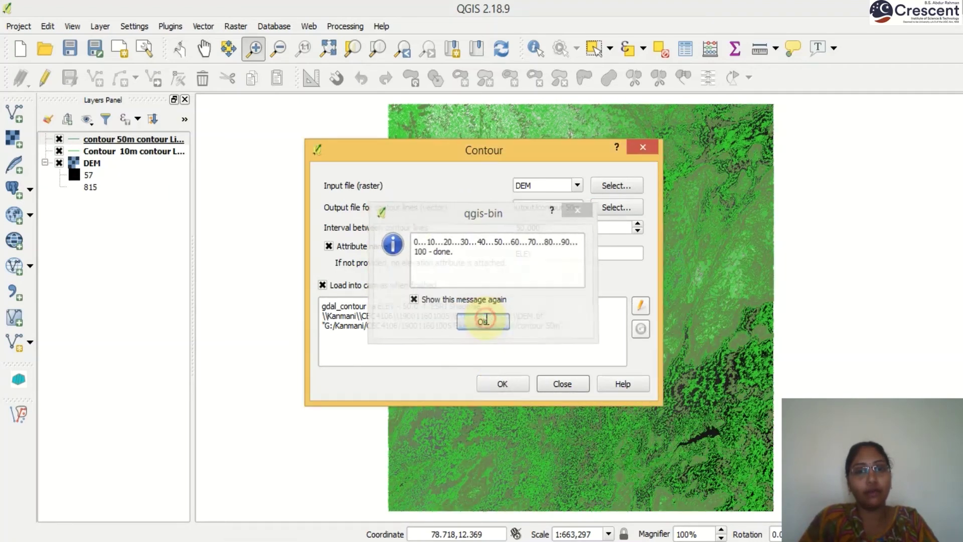
left_click(561, 383)
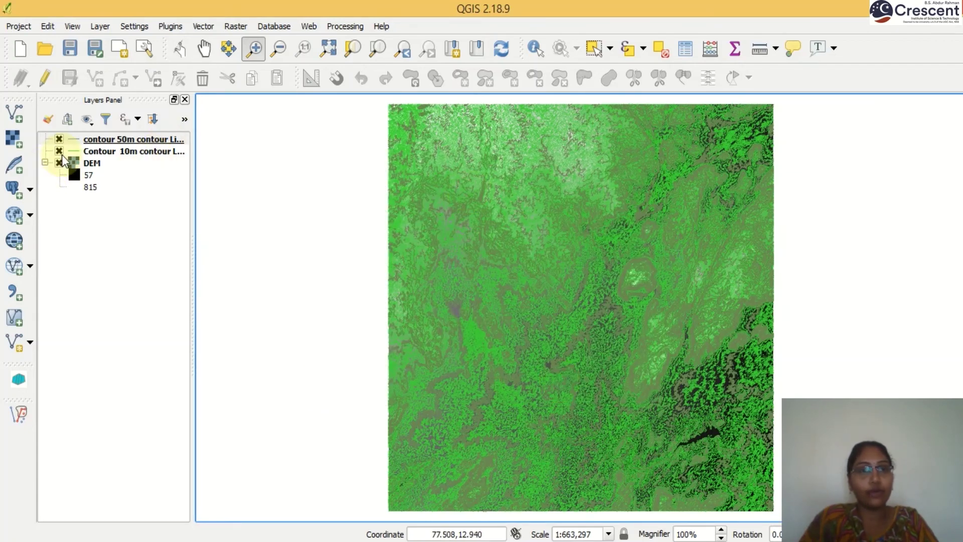
Step: Hide the 10 m contour layer and zoom into the upper-right ridges
left_click(58, 151)
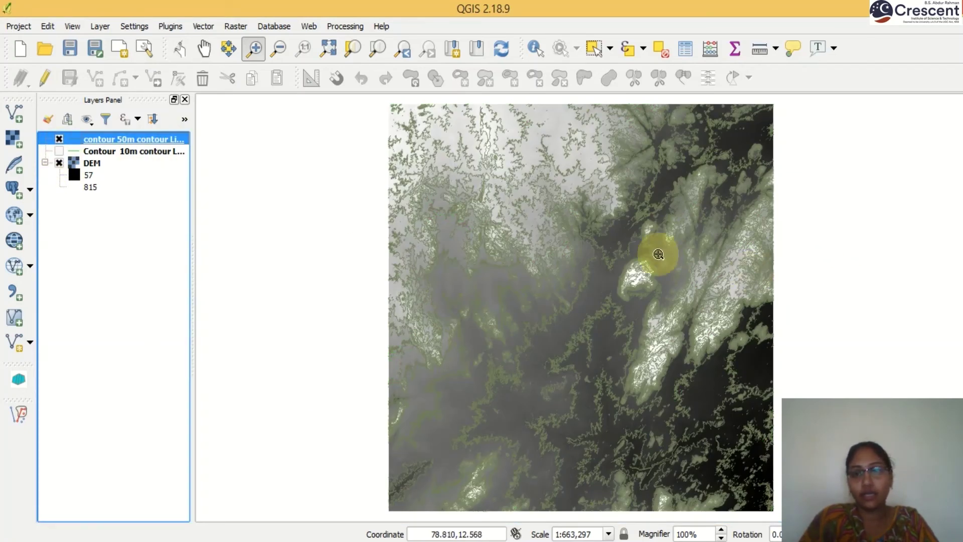
left_click_drag(625, 232, 737, 279)
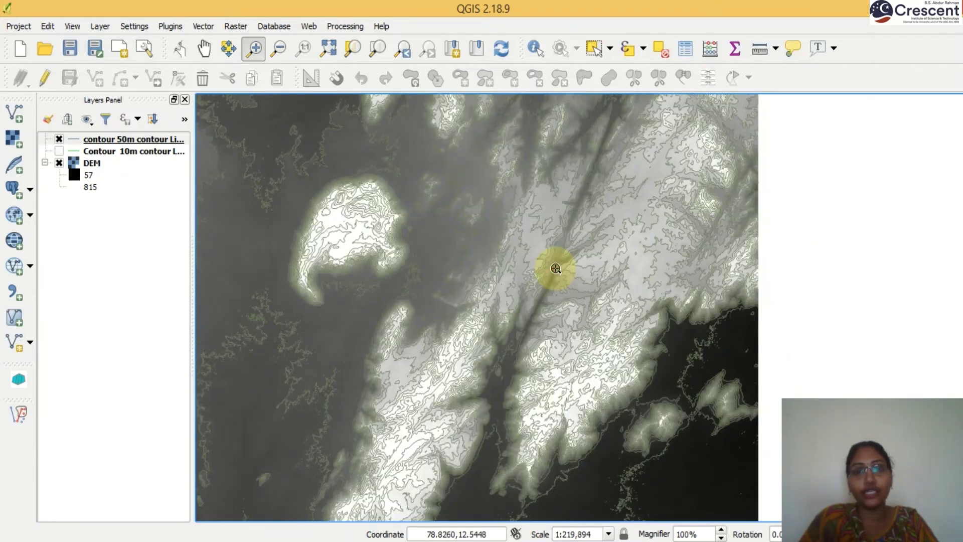
left_click_drag(556, 268, 814, 439)
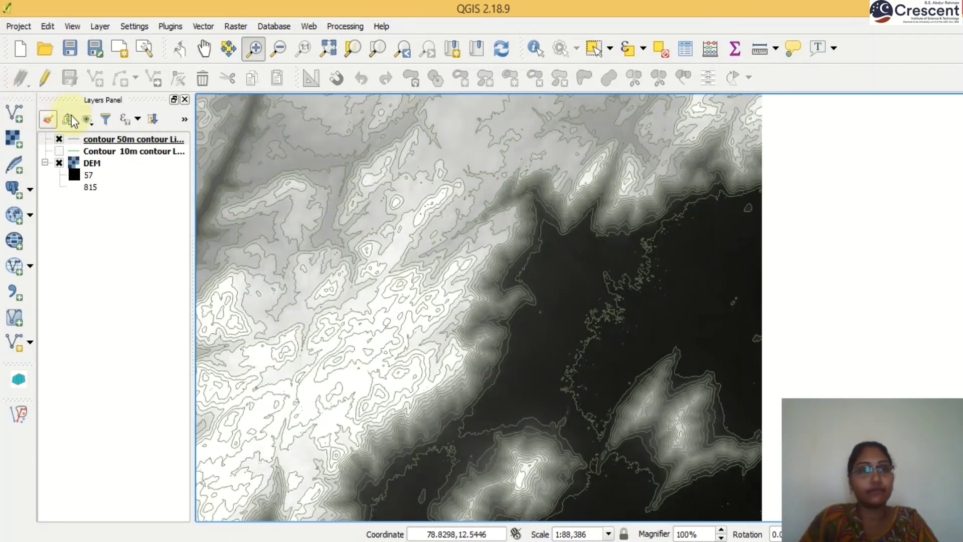
Step: Style the contour 50m lines blue and zoom to the full DEM extent
left_click(74, 142)
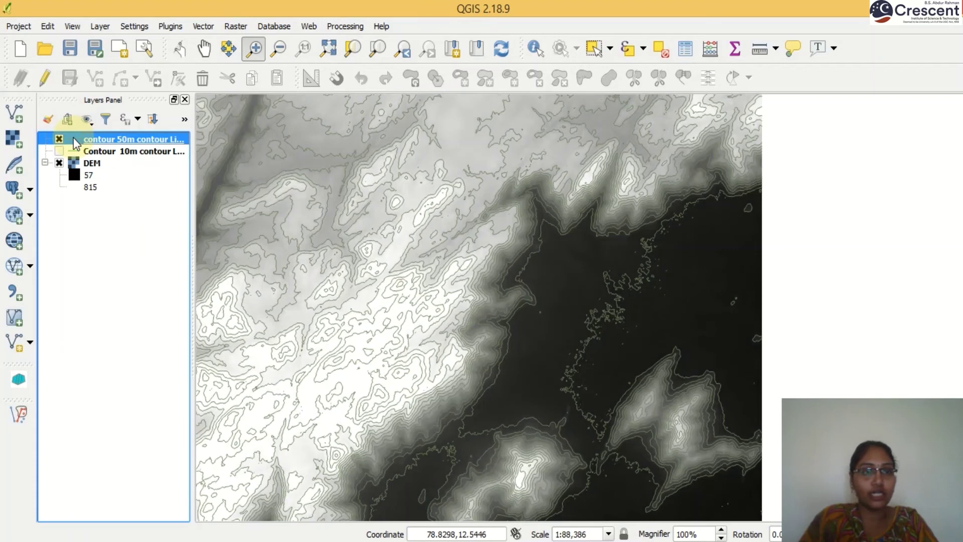
double_click(74, 141)
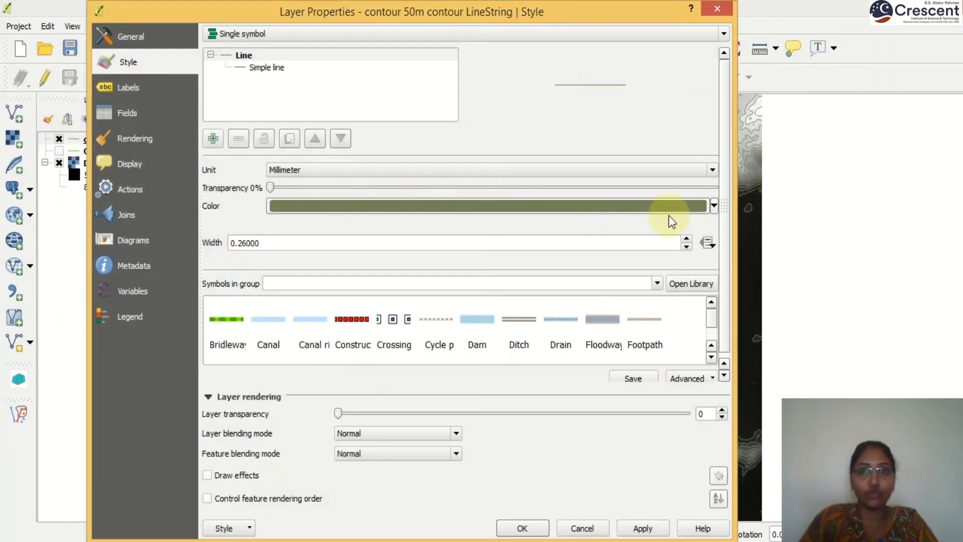
left_click(715, 207)
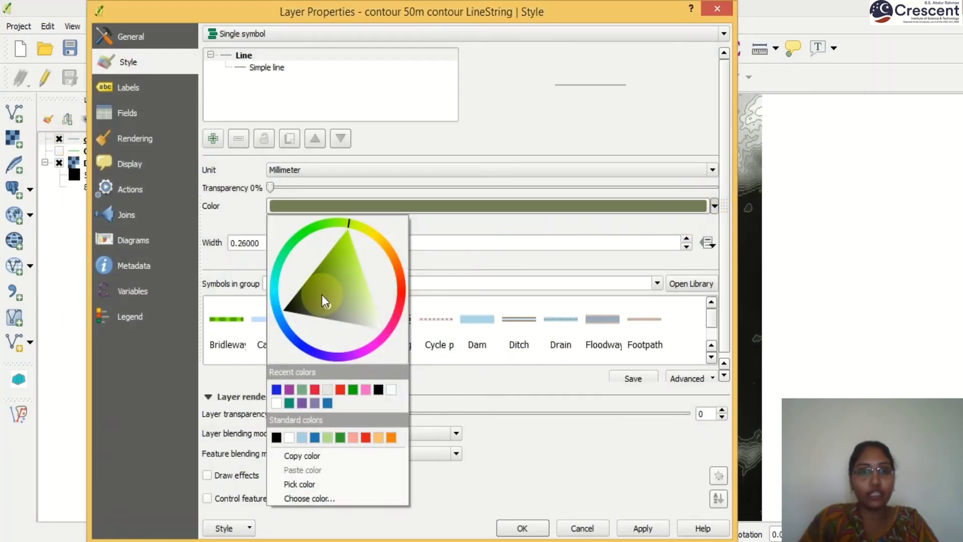
left_click(276, 390)
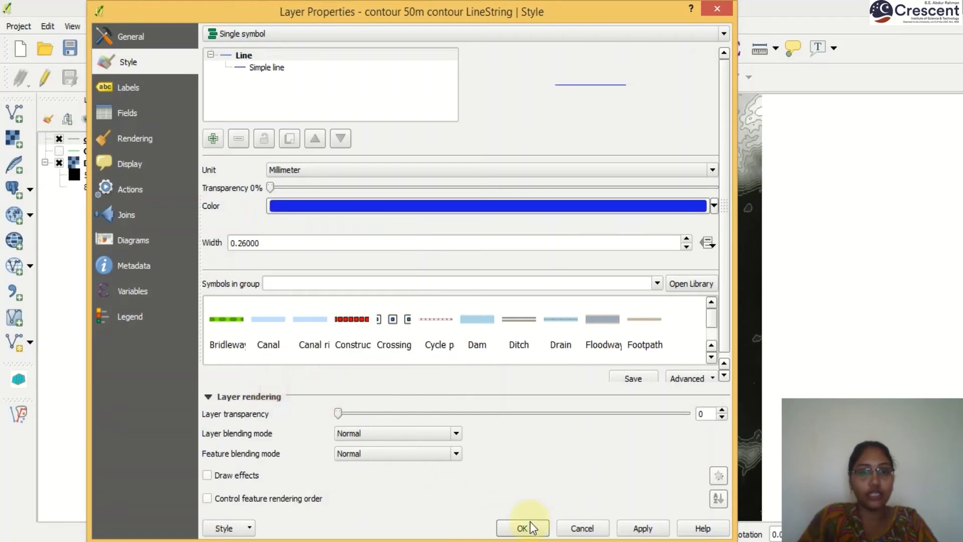
left_click(643, 528)
left_click(517, 530)
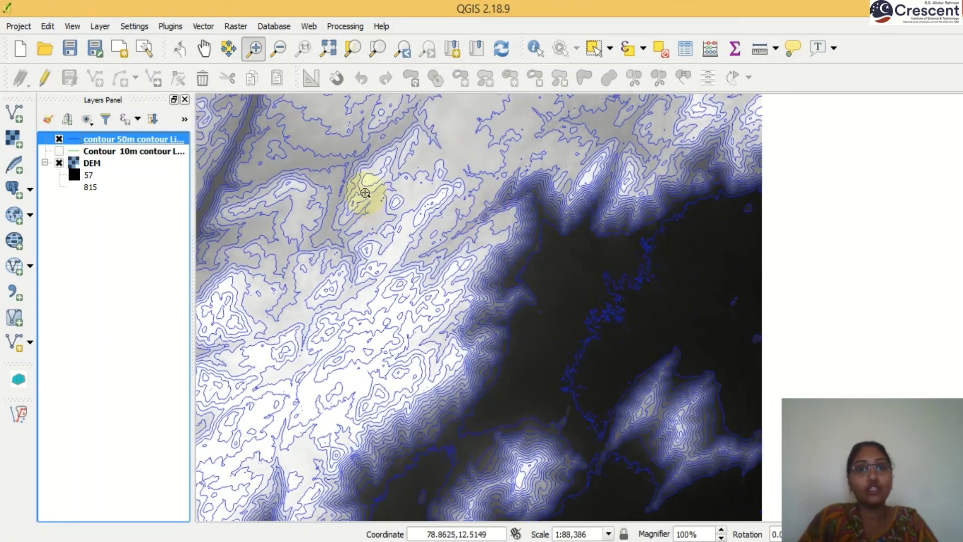
left_click(328, 48)
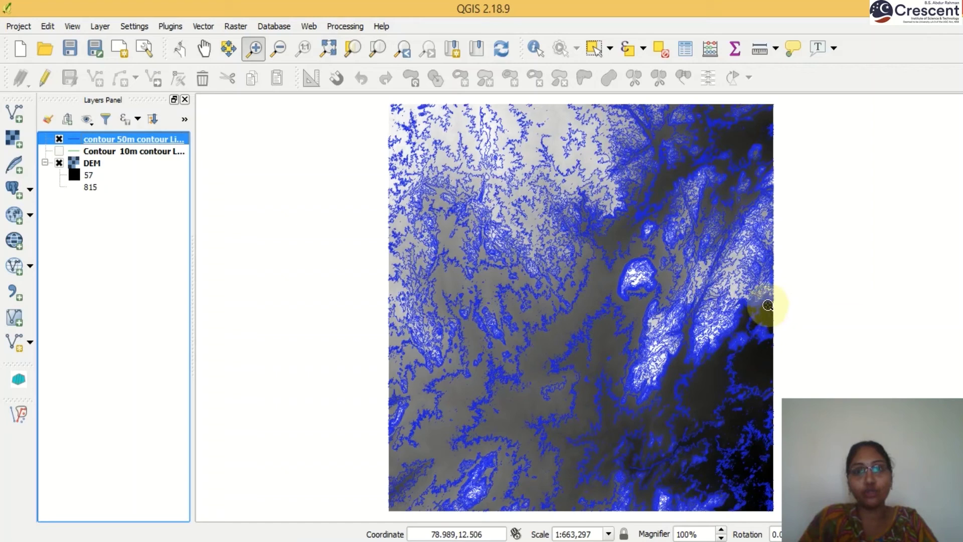
Step: Open Raster > Analysis > DEM (Terrain Models) with output hillshading in the output folder
left_click(236, 24)
mouse_move(259, 130)
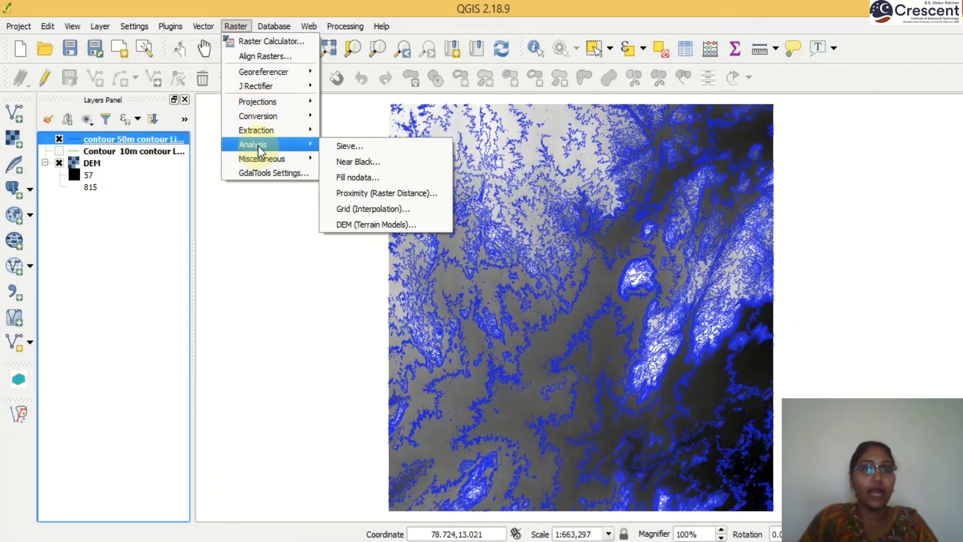
left_click(381, 224)
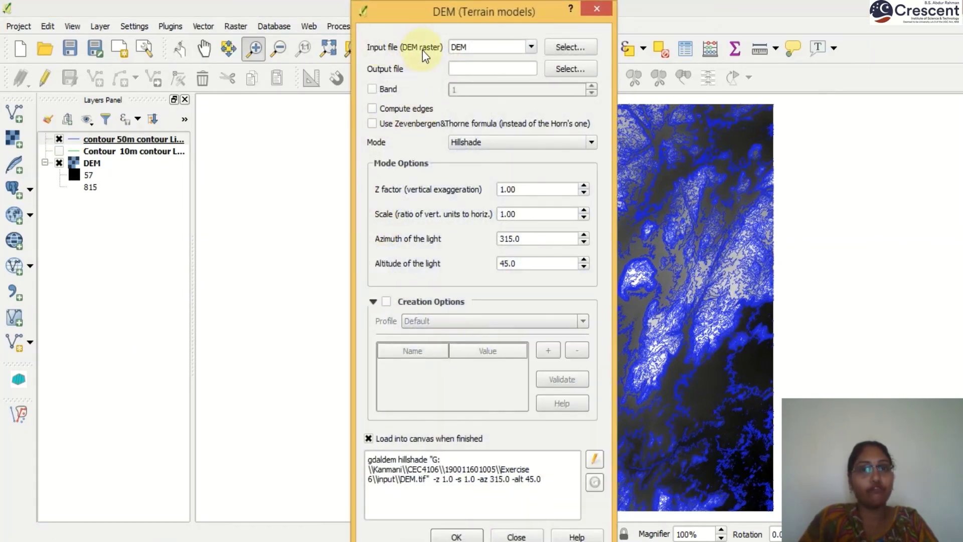
left_click(588, 68)
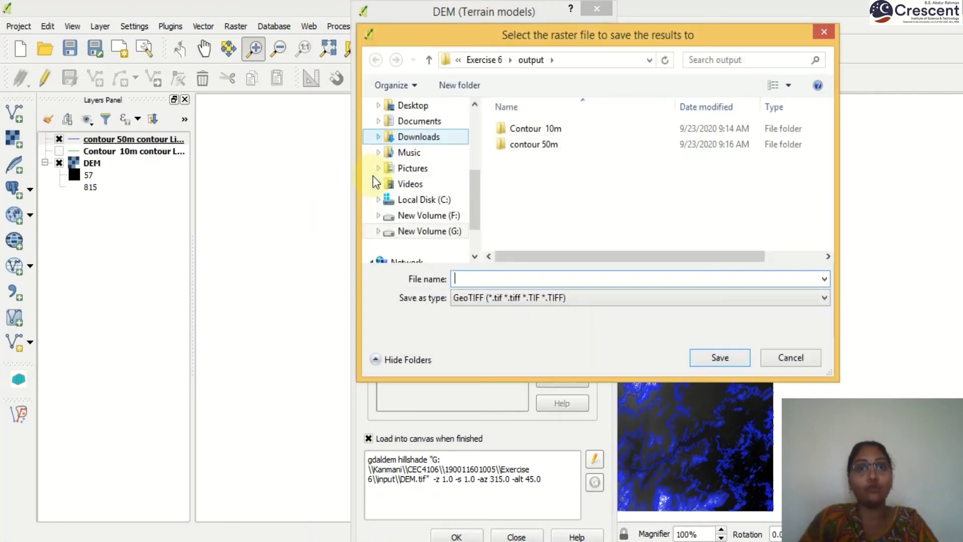
type("hi")
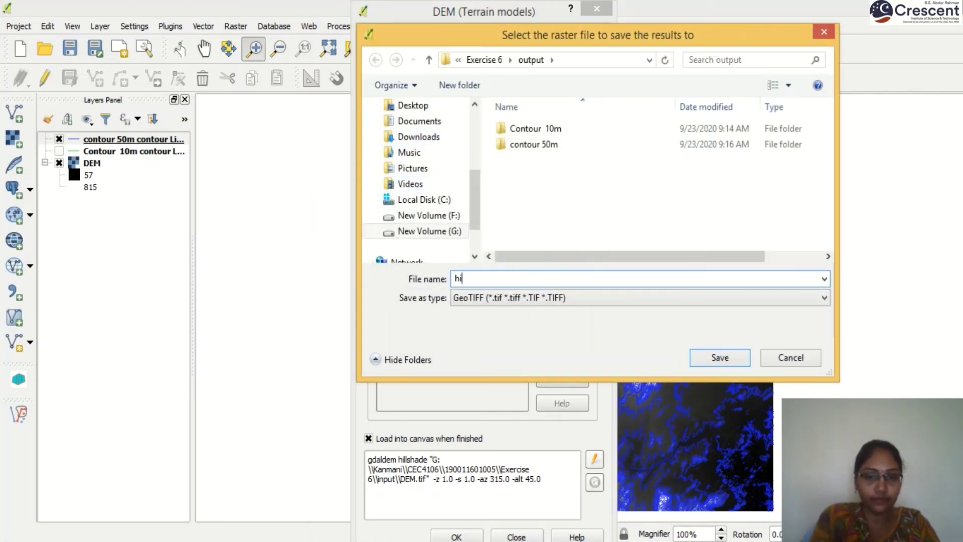
type("llshadin")
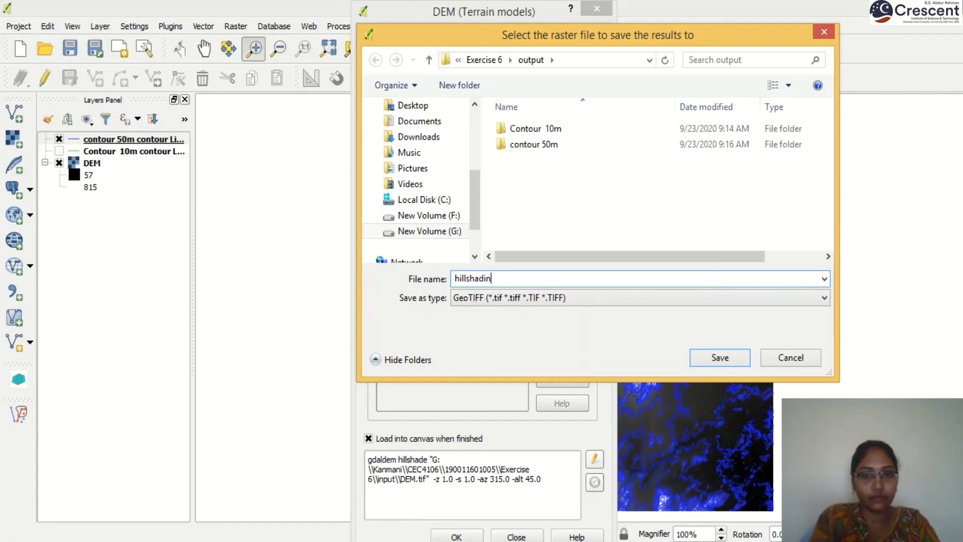
type("g")
left_click(723, 360)
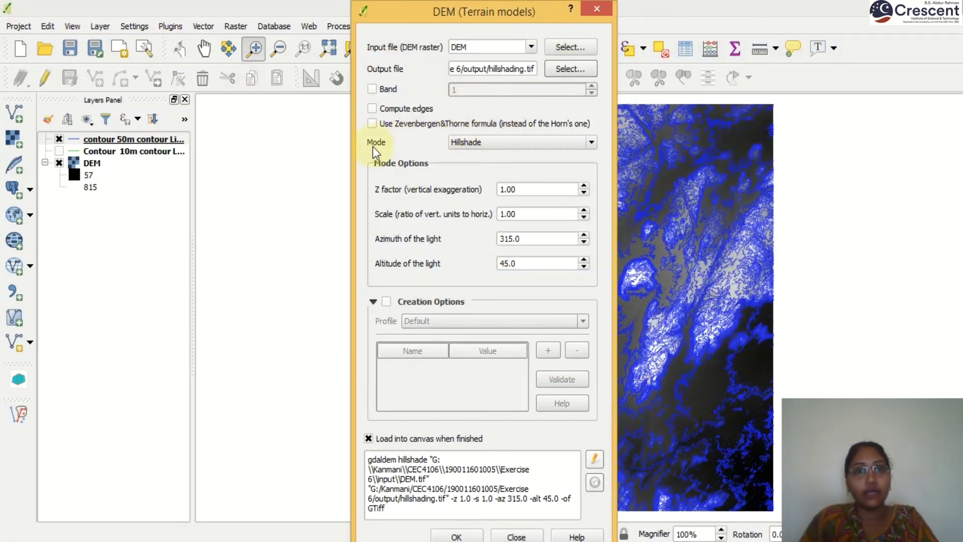
Step: Run the tool in Hillshade mode, then dismiss the messages and close it
left_click(501, 143)
left_click(495, 155)
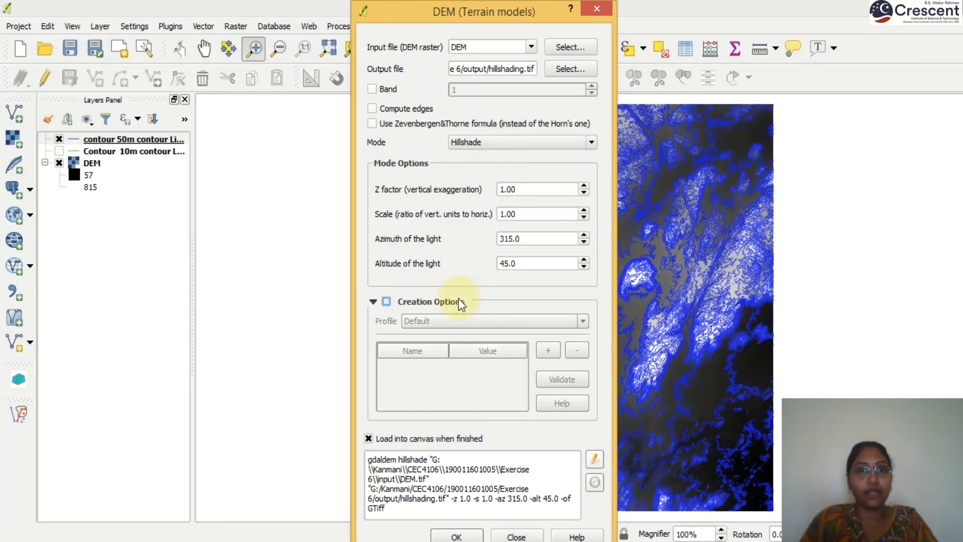
left_click(456, 537)
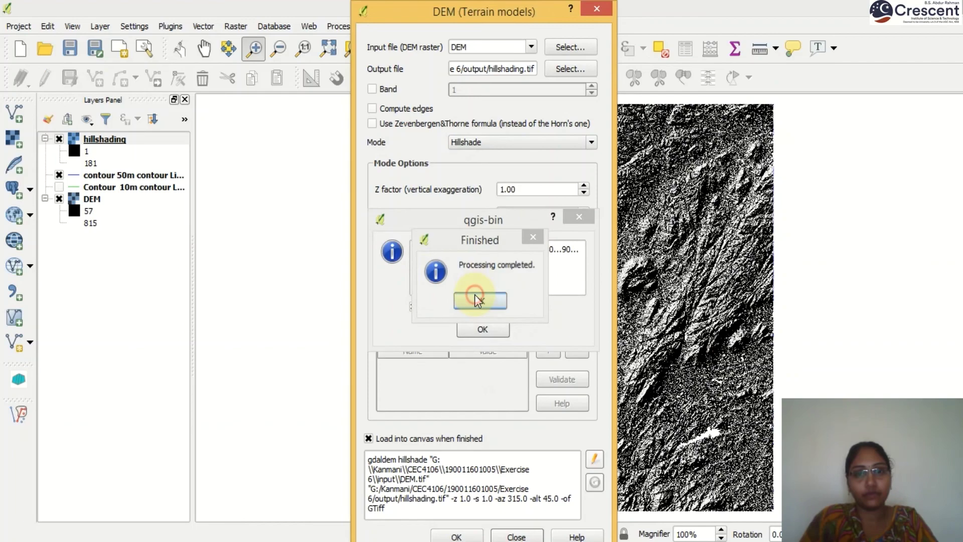
left_click(478, 299)
left_click(482, 329)
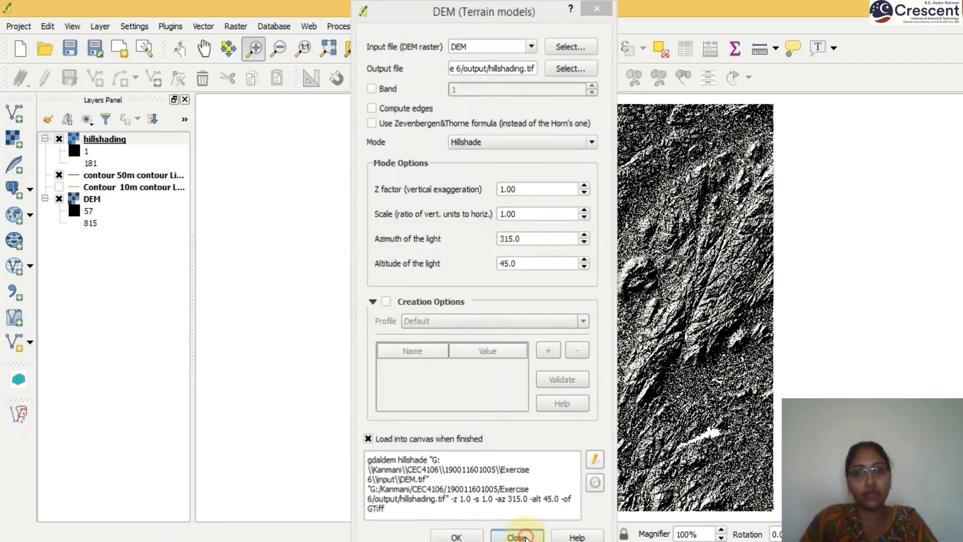
left_click(525, 538)
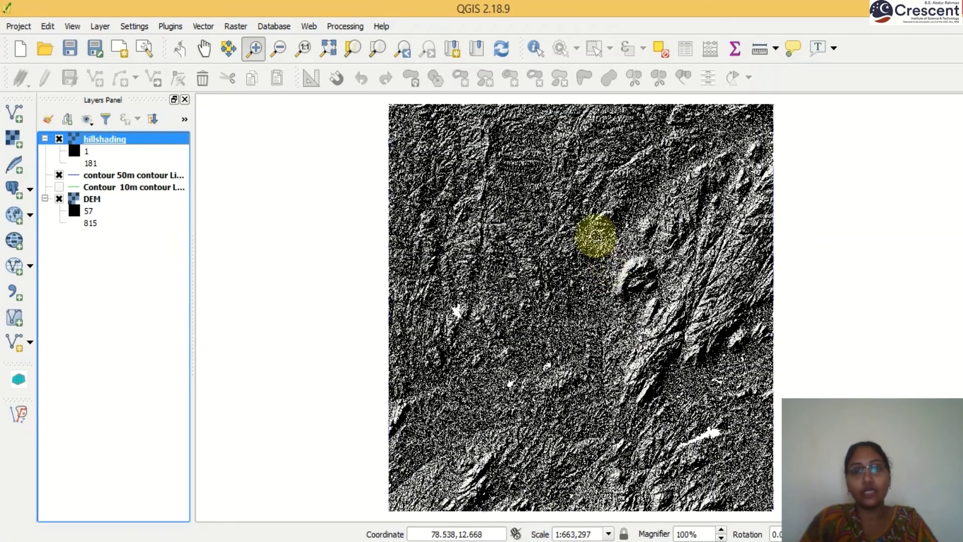
Step: Zoom around the hillshade, return to full extent, then zoom closely on the ring-shaped hill
left_click_drag(597, 234, 786, 385)
left_click_drag(355, 173, 753, 387)
key("ctrl+shift+f")
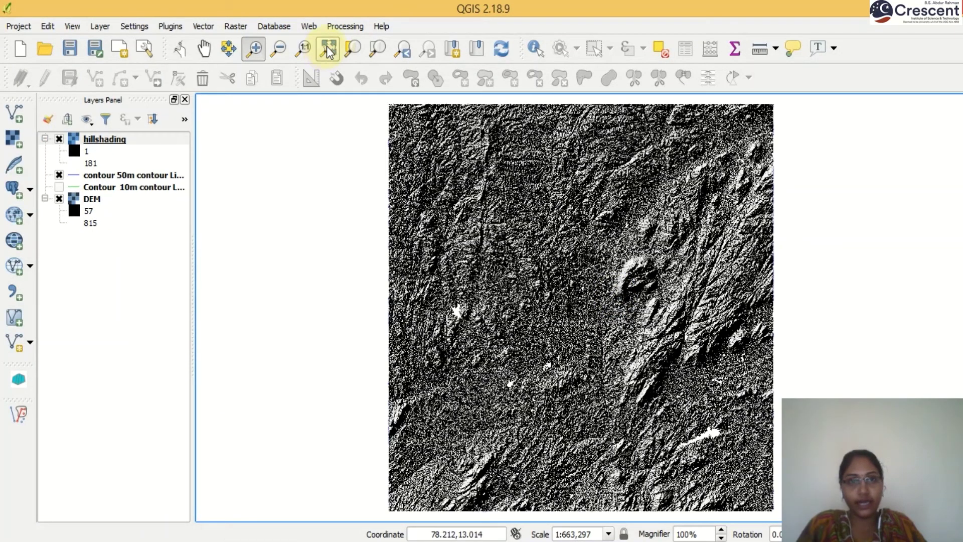
left_click_drag(597, 251, 710, 325)
left_click(401, 220)
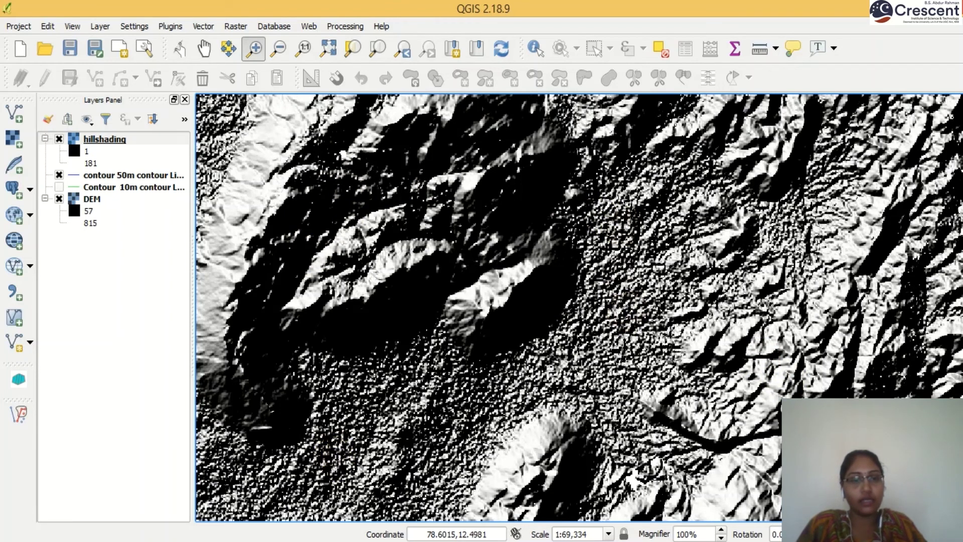
Step: Browse File Explorer to the Exercise 6 output folder
key("alt+Tab")
left_click(355, 117)
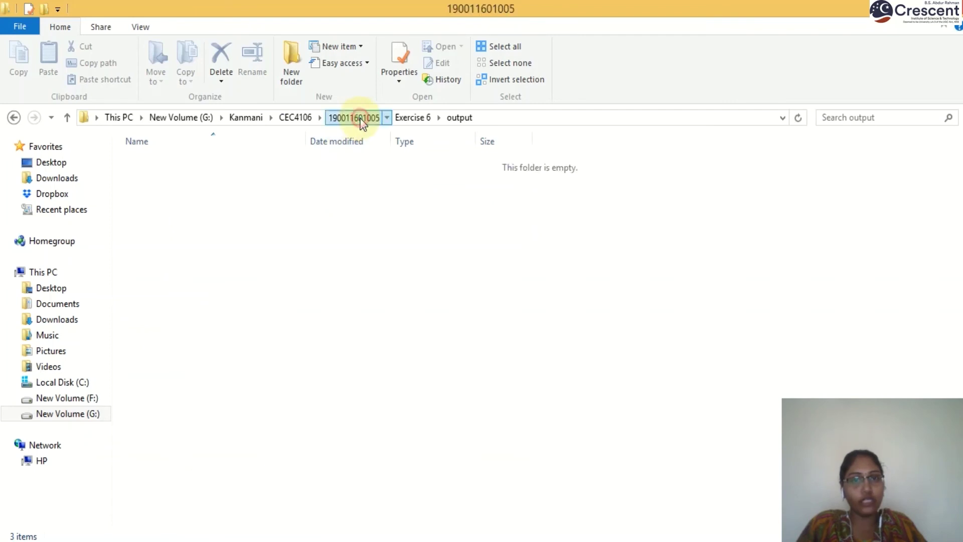
double_click(176, 242)
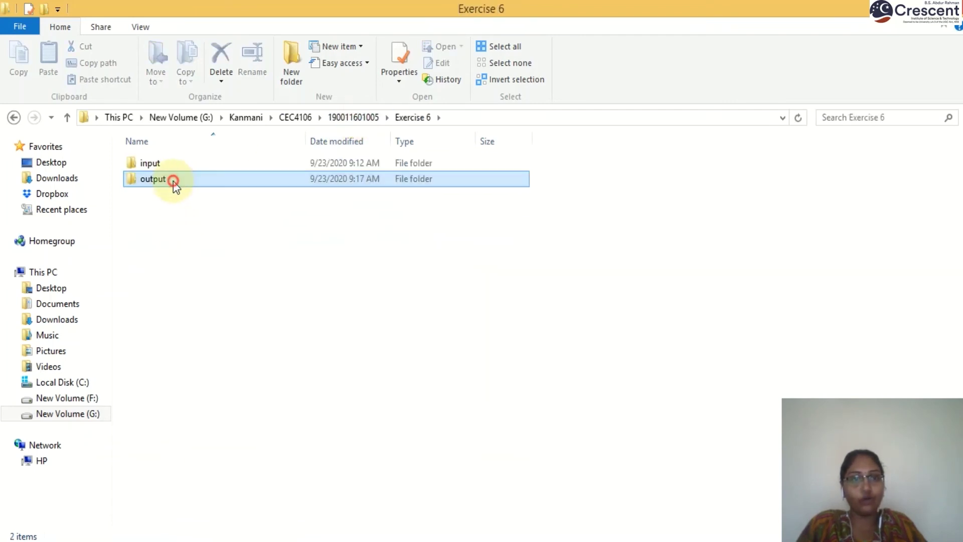
double_click(176, 178)
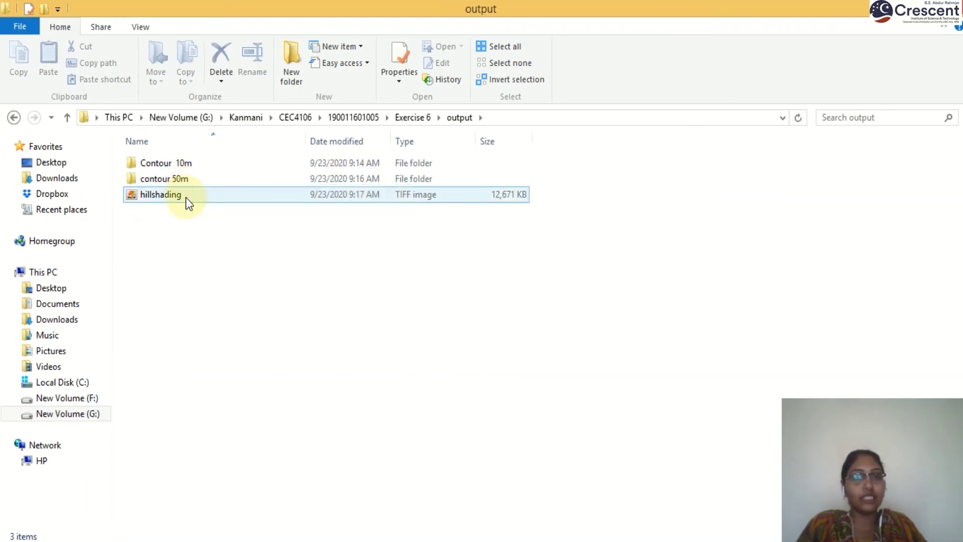
Step: Compress Contour 10m, contour 50m and hillshading into output.rar
left_click_drag(402, 366, 148, 150)
right_click(156, 169)
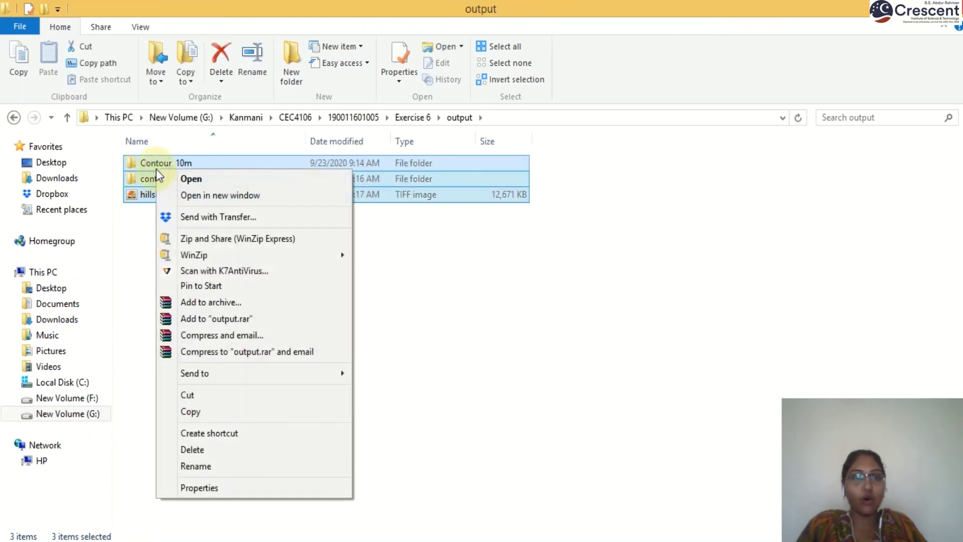
left_click(219, 317)
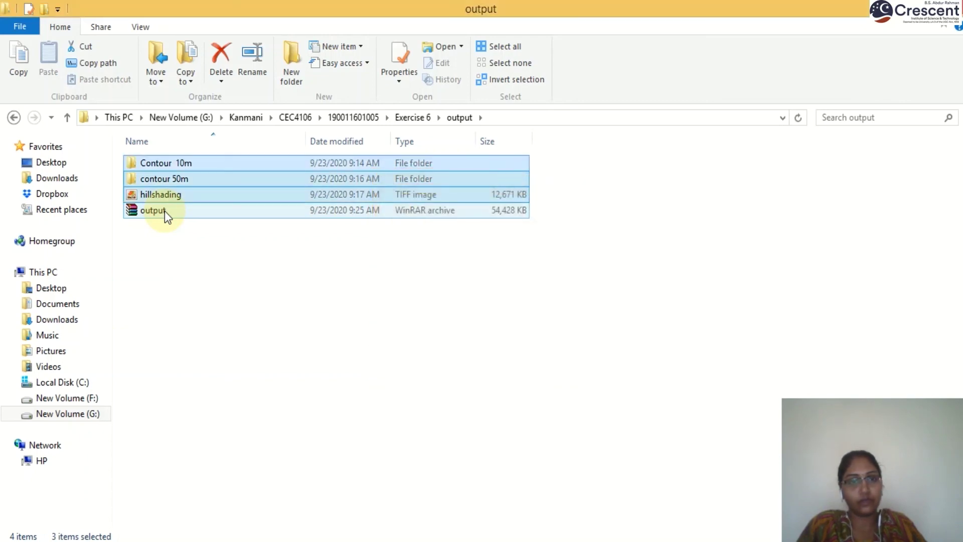
Step: Open output.rar in WinRAR to verify its contents, then close the viewer
left_click(165, 211)
double_click(164, 211)
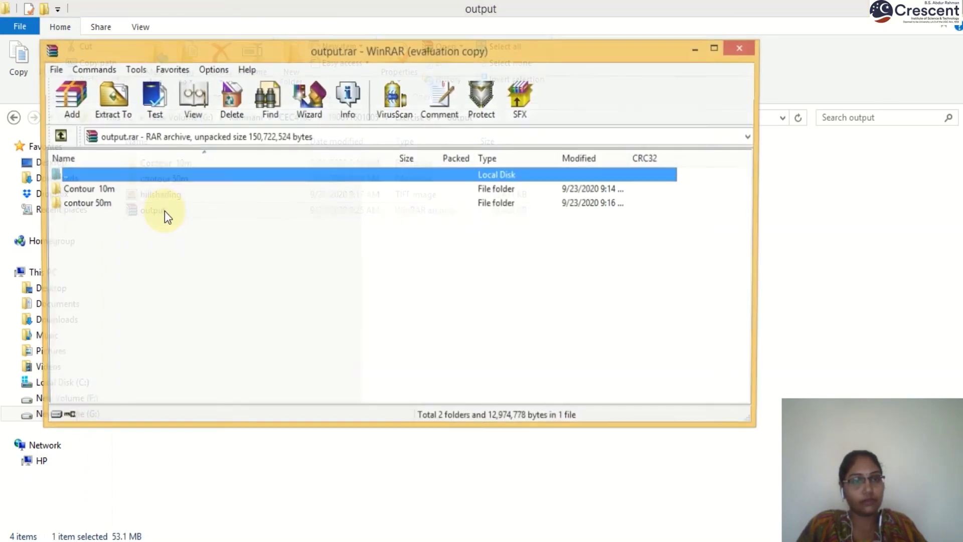
left_click(742, 47)
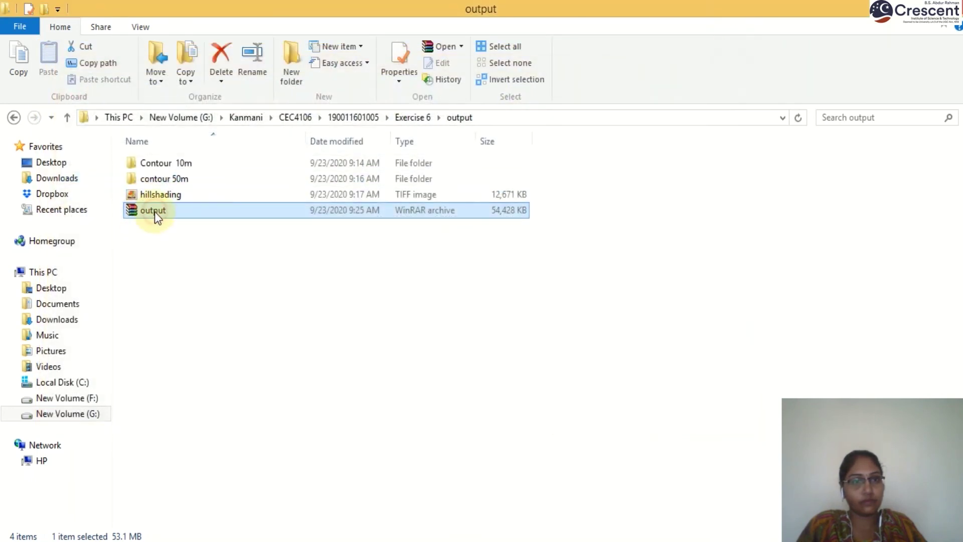
Step: Rename output.rar to the student's registration number followed by 'Exercise 6'
left_click(155, 211)
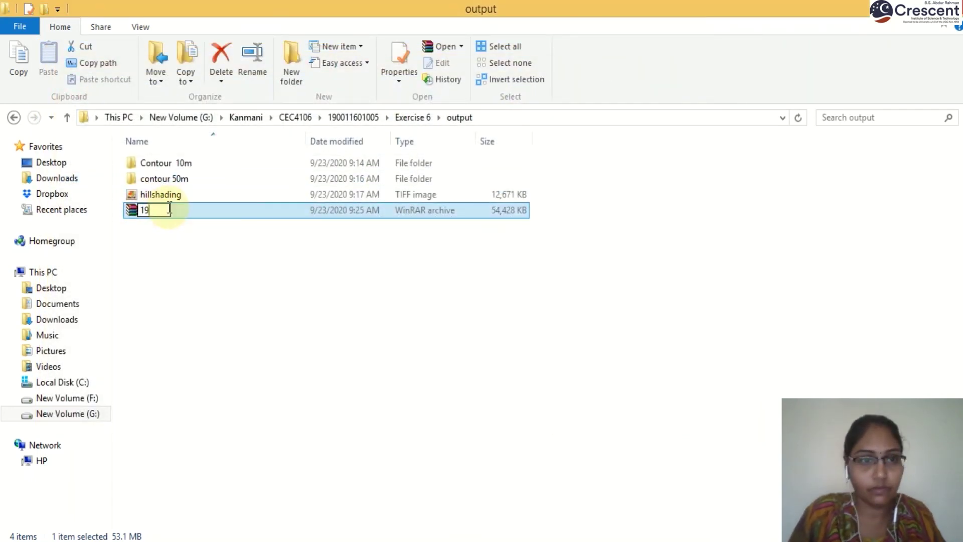
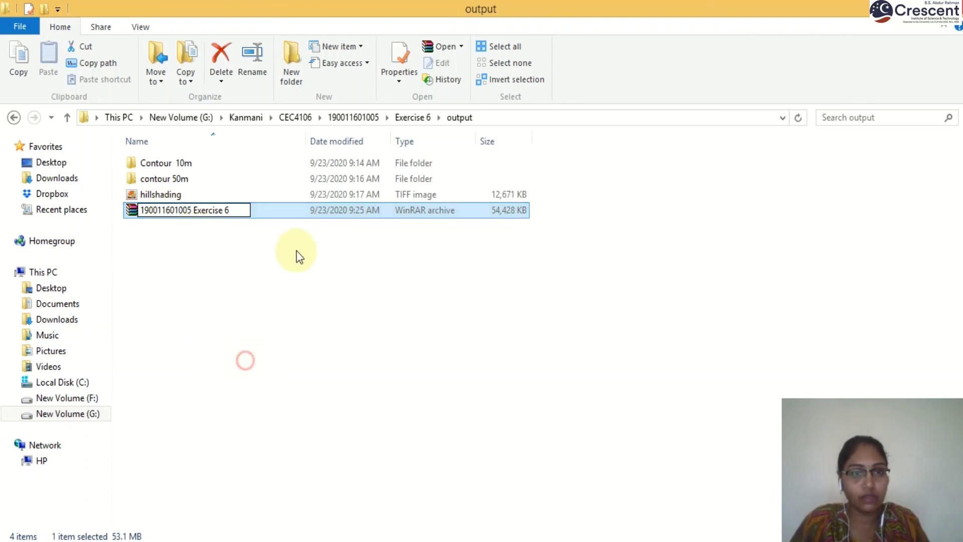
left_click(297, 255)
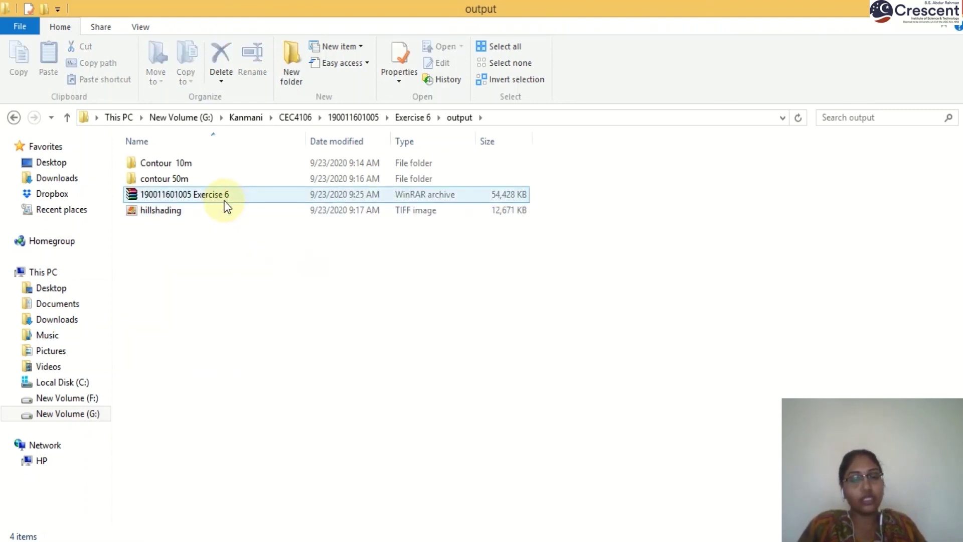